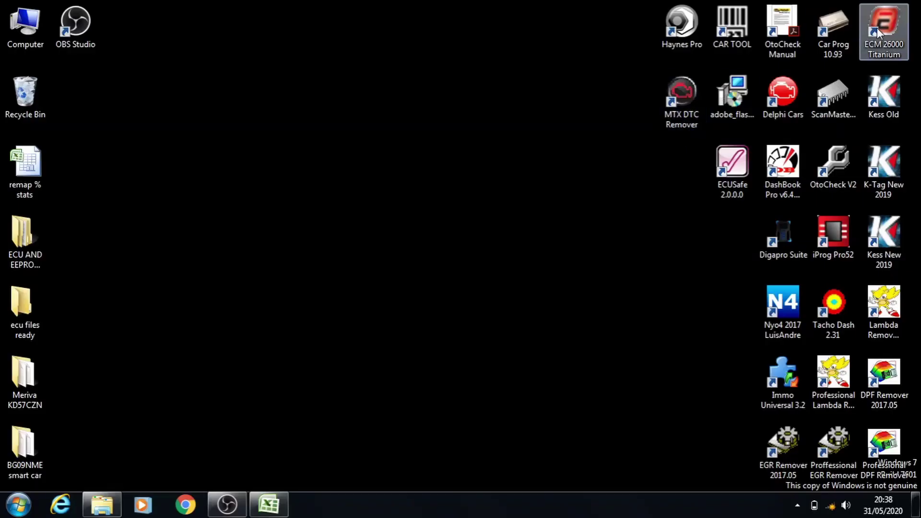
Step: Start ECM Titanium and load "BG09NME original" from the desktop folder "BG09NME smart car" as the original EPROM
double_click(877, 28)
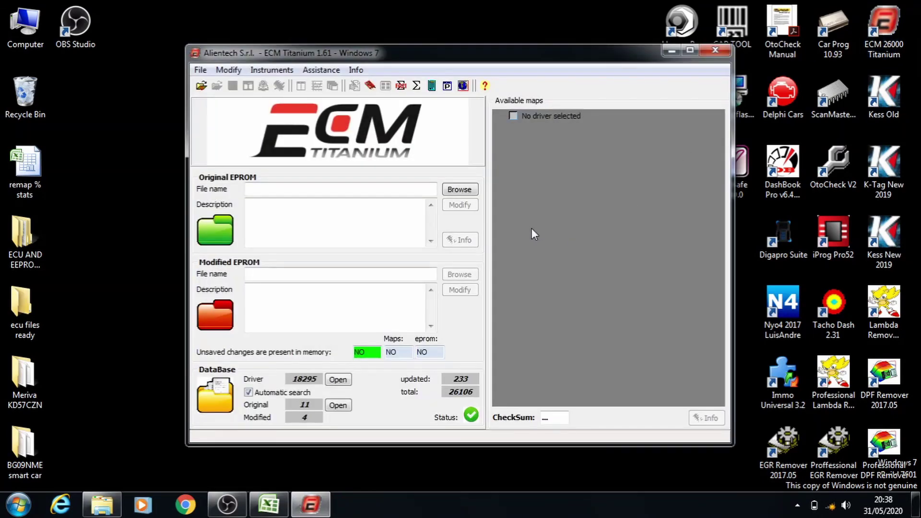
click(467, 190)
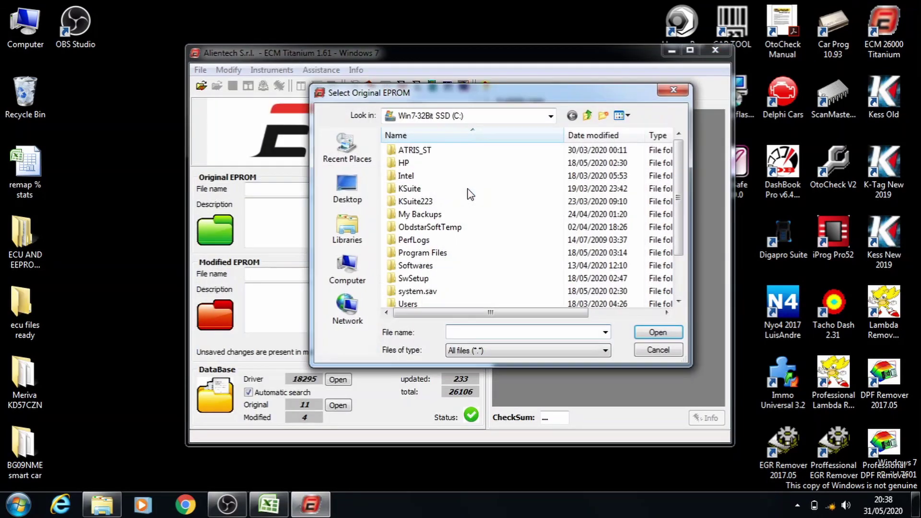
click(347, 226)
click(348, 188)
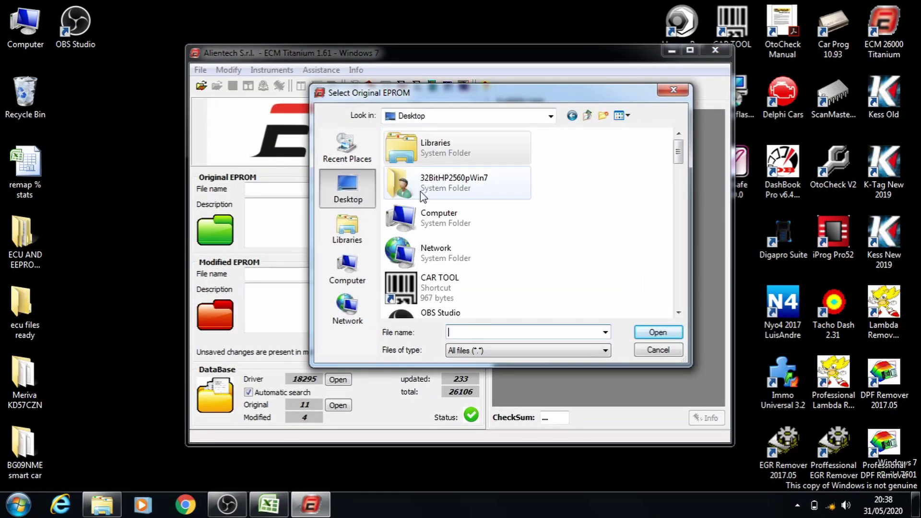
click(462, 215)
key(b)
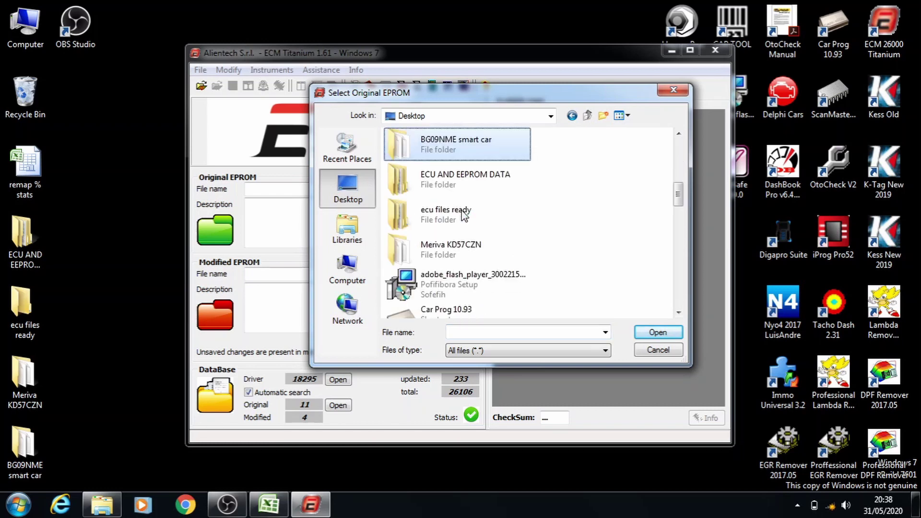
key(Return)
key(Down)
key(Down)
key(Down)
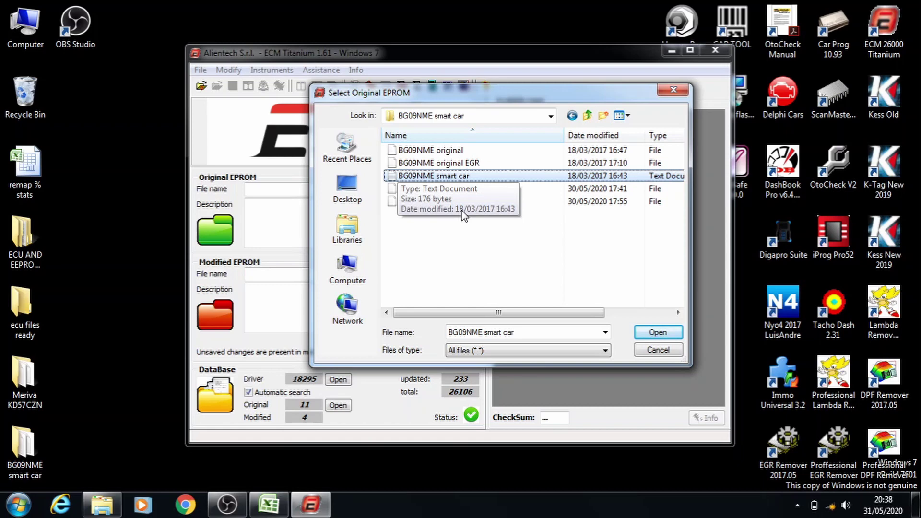
key(Up)
key(Up)
key(Return)
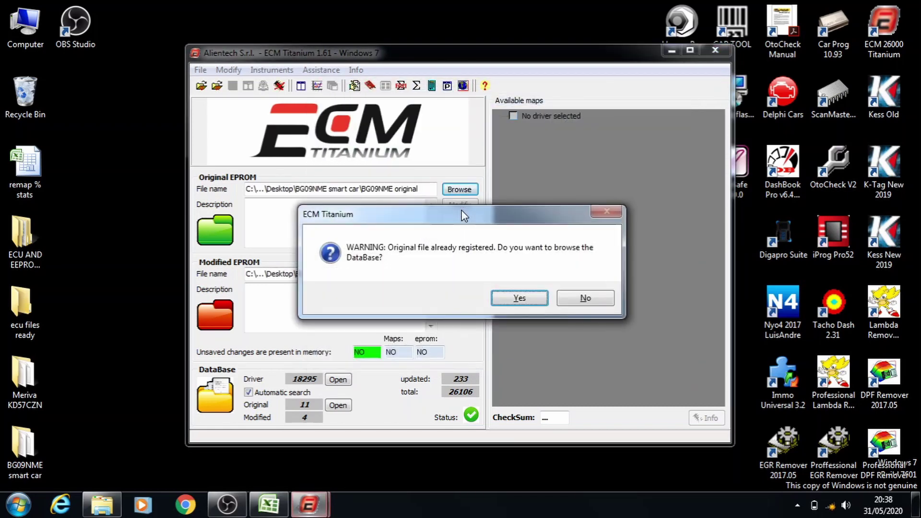
Step: Browse the database and accept driver S346_300 for the SMART FORTWO 800 CDI, declining the newer driver version's download
click(499, 294)
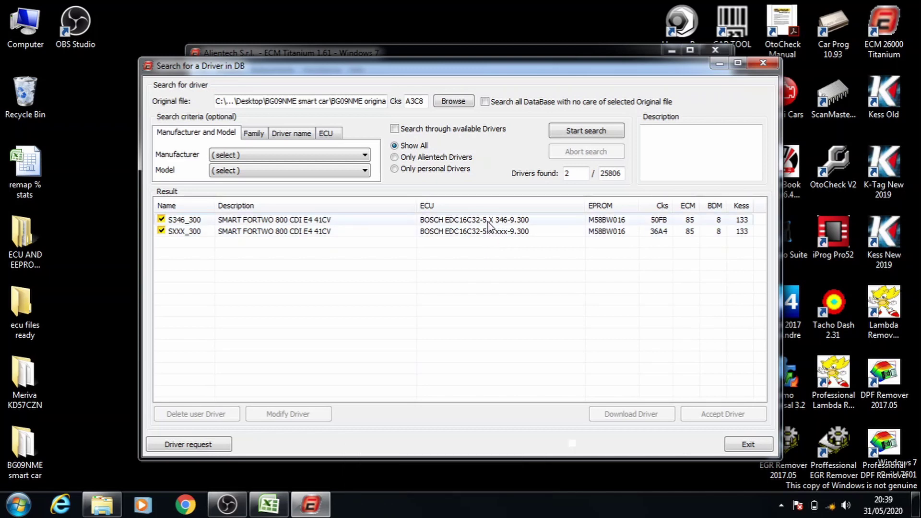
click(488, 222)
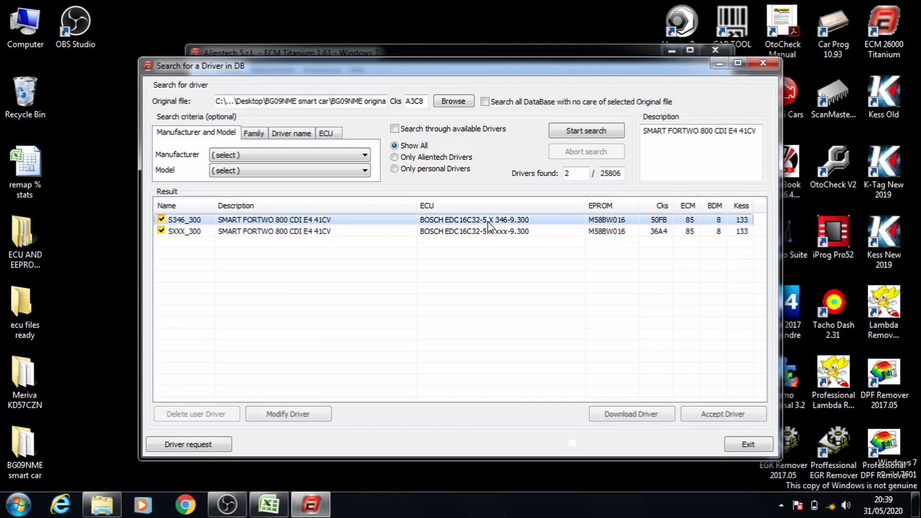
double_click(488, 222)
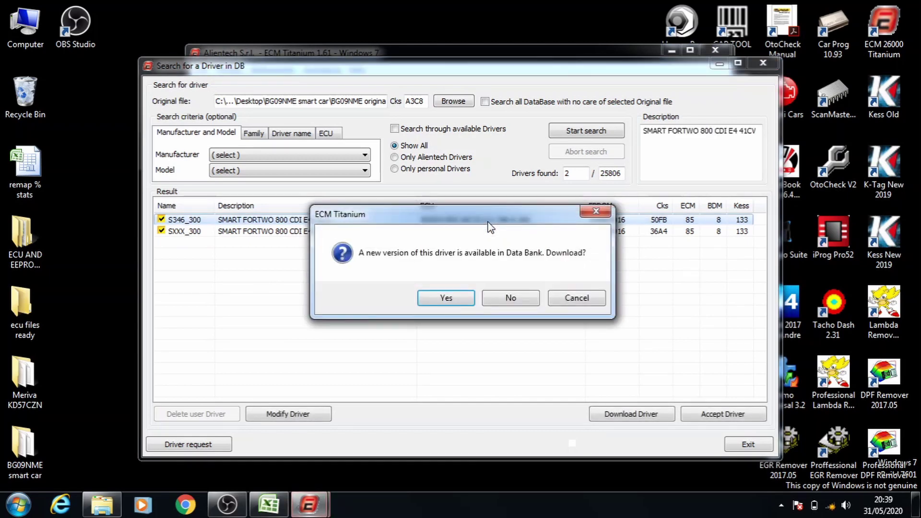
click(509, 298)
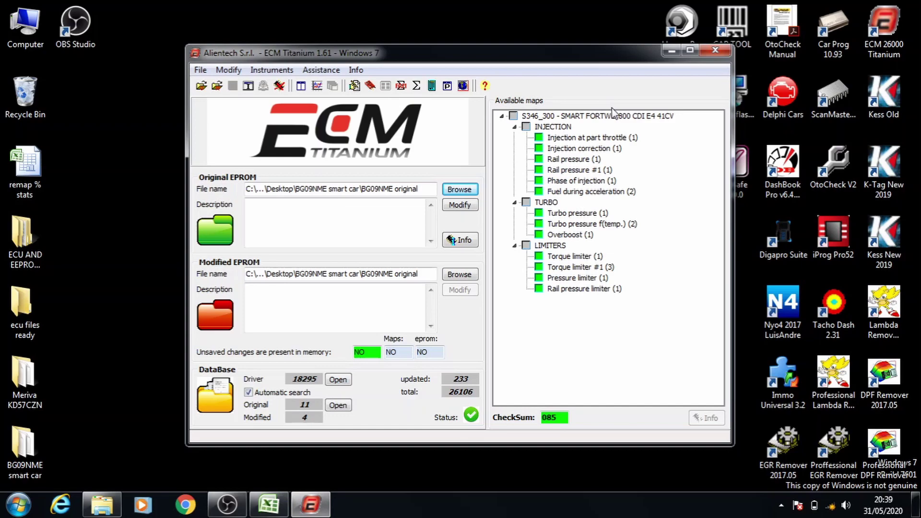
Step: Open the Injection at part throttle map and check the stage 2 injection percentages in the remap % stats workbook
click(599, 139)
double_click(600, 139)
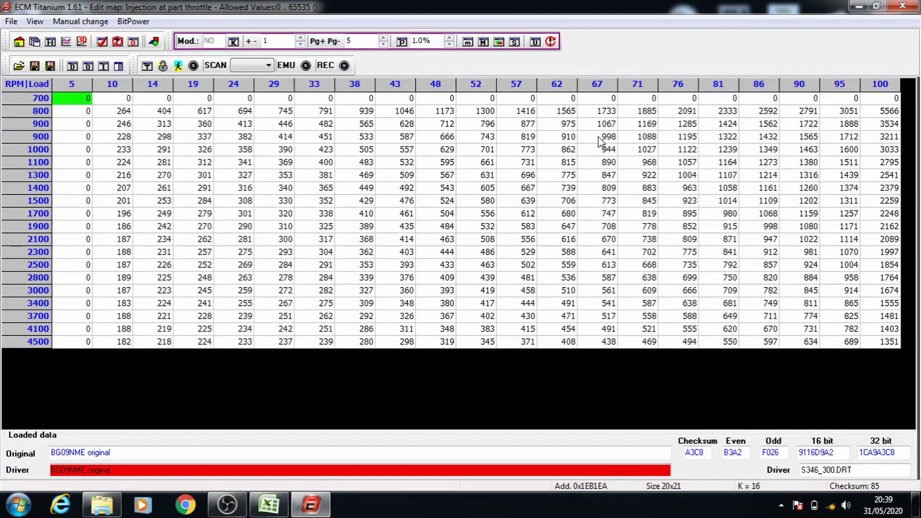
click(269, 505)
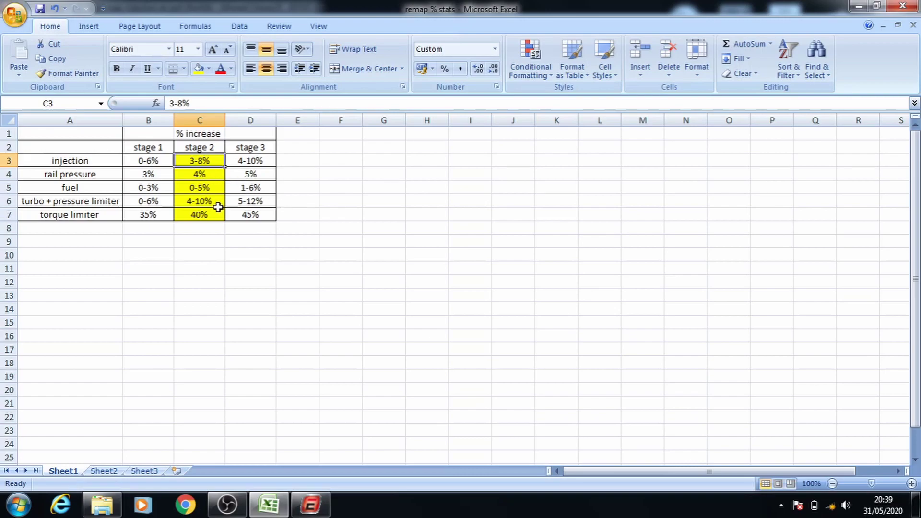
click(311, 505)
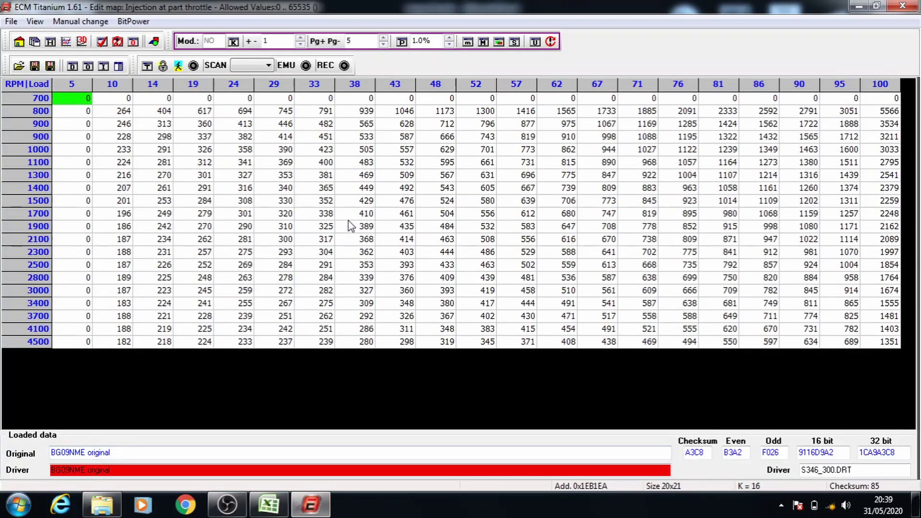
Step: Enable percent variation at 0.5% and raise the block from 1000 rpm, load 19 through 4500 rpm, load 100 once
click(450, 44)
click(402, 41)
drag(203, 149, 874, 346)
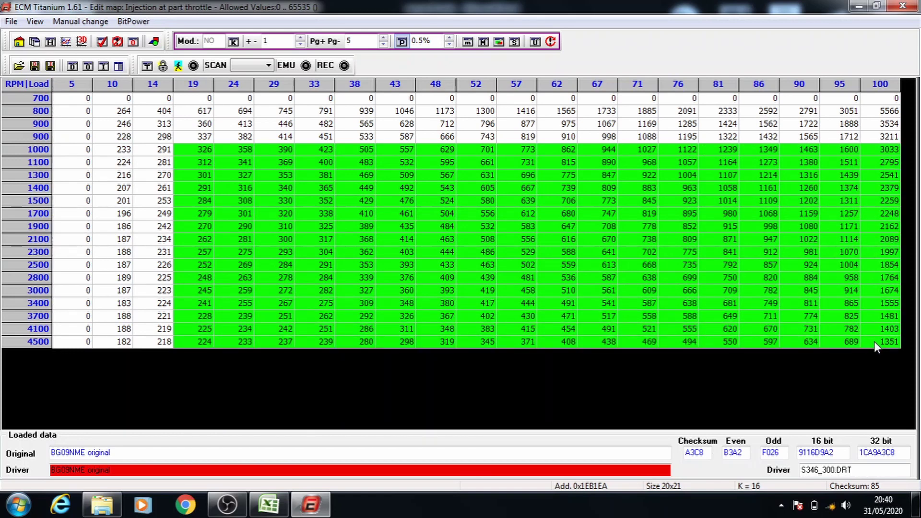
key(plus)
Step: Raise four nested blocks by 0.5% each, starting at 1100 rpm/load 24, 1300/29, 1400/33 and 1500/38, all ending at 4500/100
drag(251, 162, 870, 345)
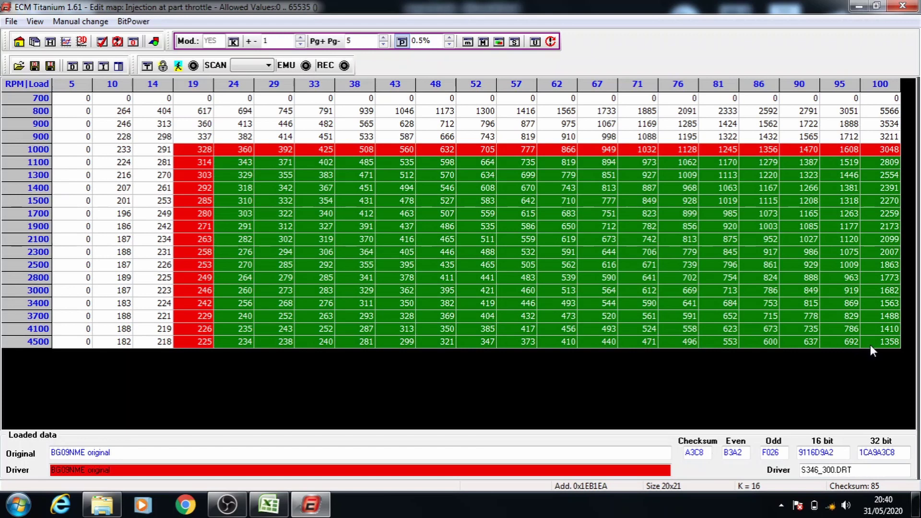
key(plus)
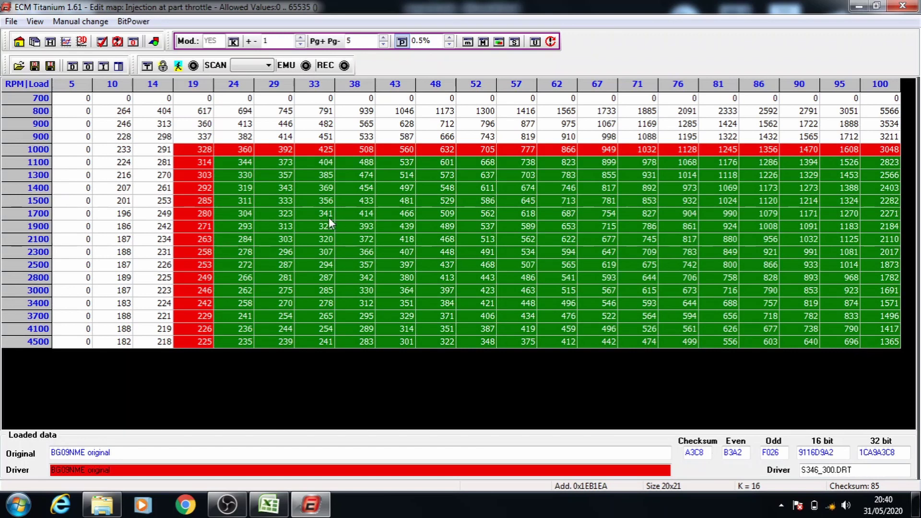
drag(286, 180, 865, 347)
key(plus)
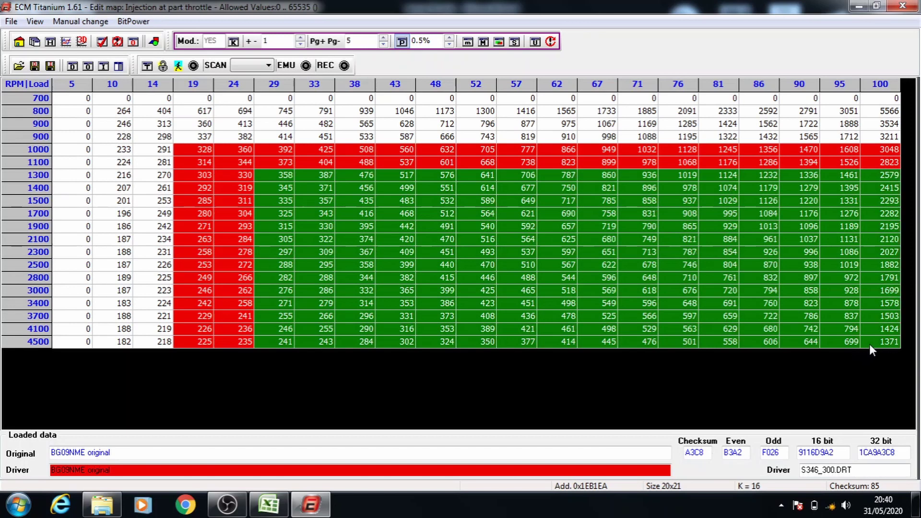
click(321, 189)
drag(321, 189, 872, 349)
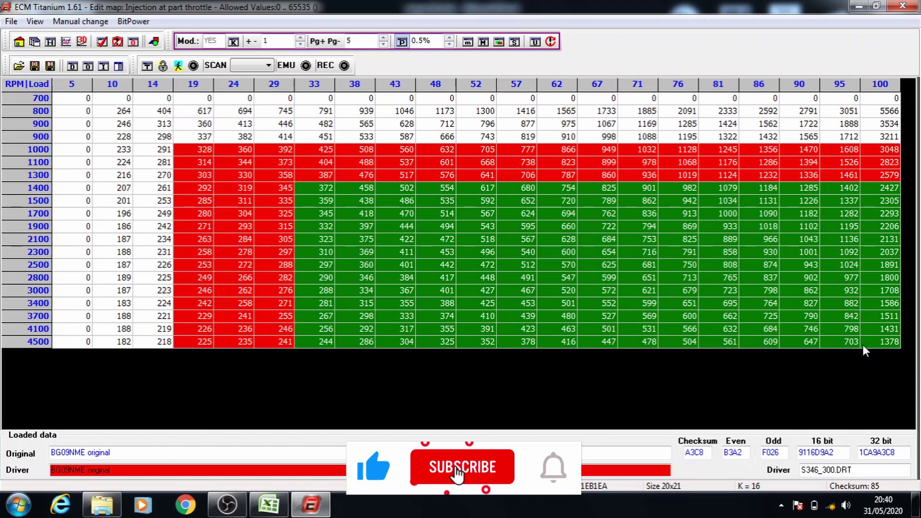
key(plus)
drag(356, 204, 886, 363)
key(plus)
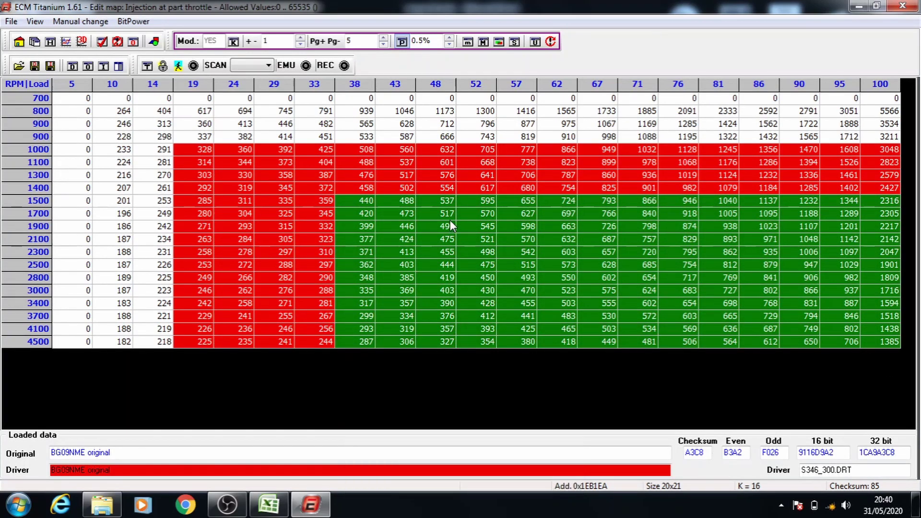
Step: Raise the blocks starting at 1700 rpm/load 43, 1900/48, 2100/52 and 2300/57 by 0.5% each, all through 4500/100
drag(409, 215, 868, 338)
key(plus)
drag(445, 224, 881, 354)
key(plus)
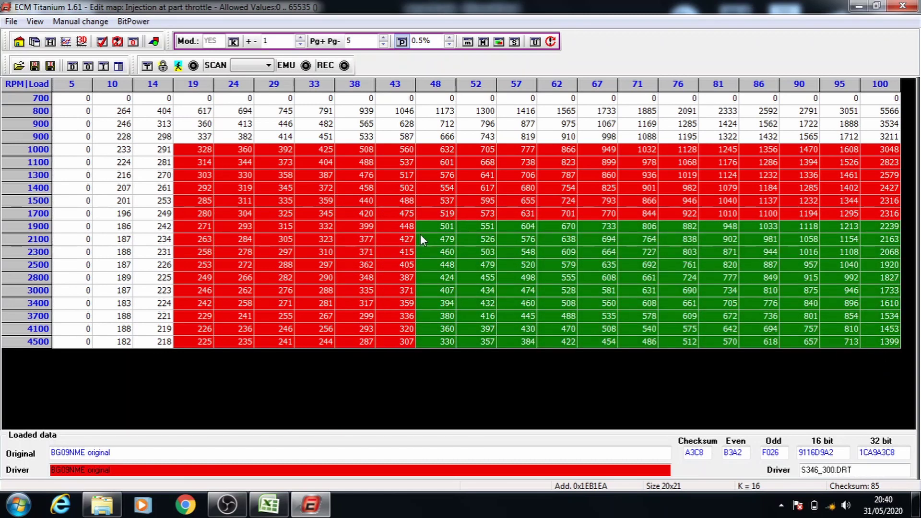
drag(477, 235, 877, 350)
key(plus)
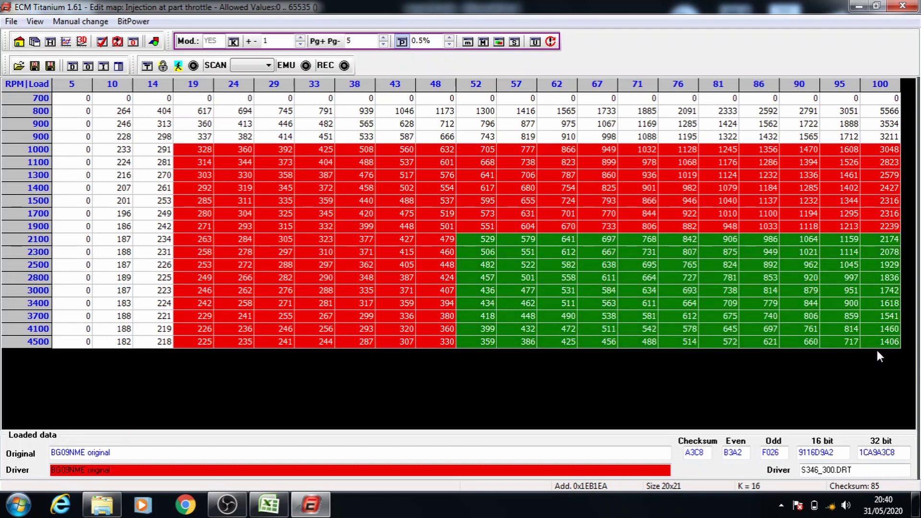
drag(528, 251, 874, 341)
key(plus)
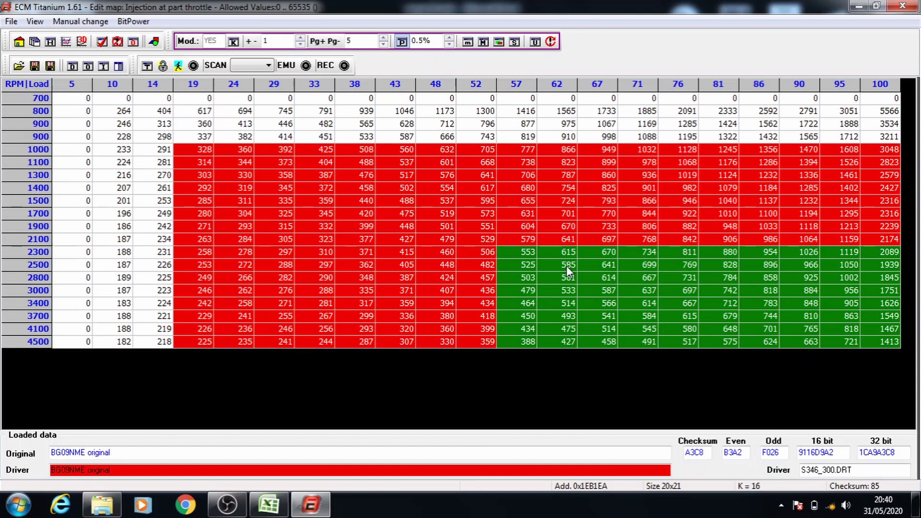
Step: Raise the blocks starting at 2500 rpm/load 62, 2800/67, 3000/71 and 3400/76 by 0.5% each, all through 4500/100
drag(566, 266, 753, 314)
key(plus)
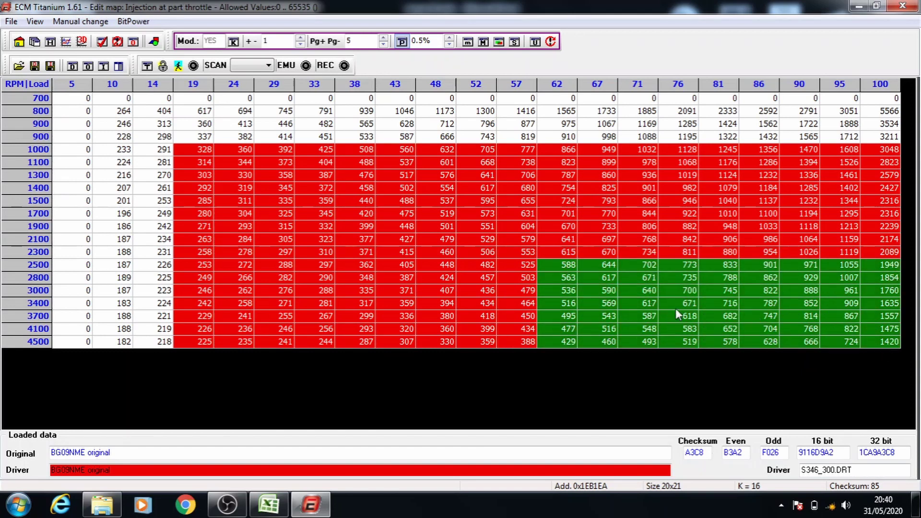
drag(610, 280, 763, 341)
key(plus)
drag(658, 296, 839, 328)
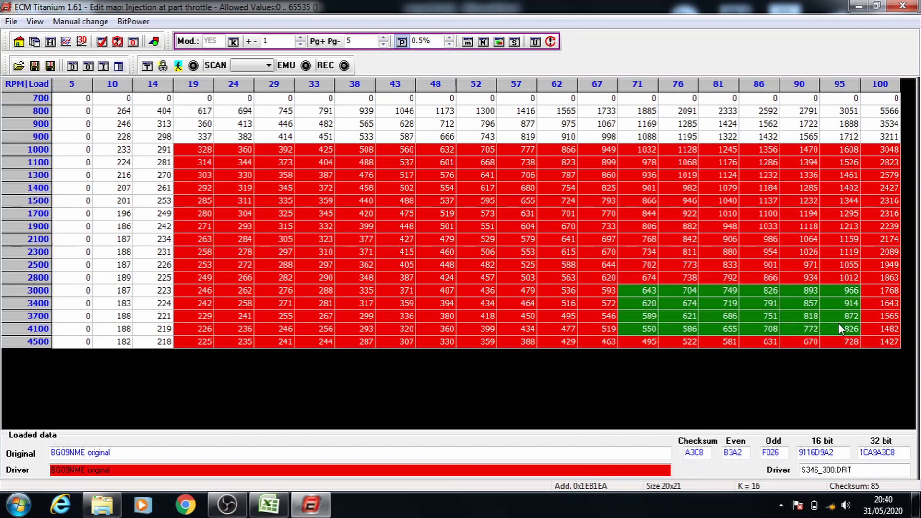
key(plus)
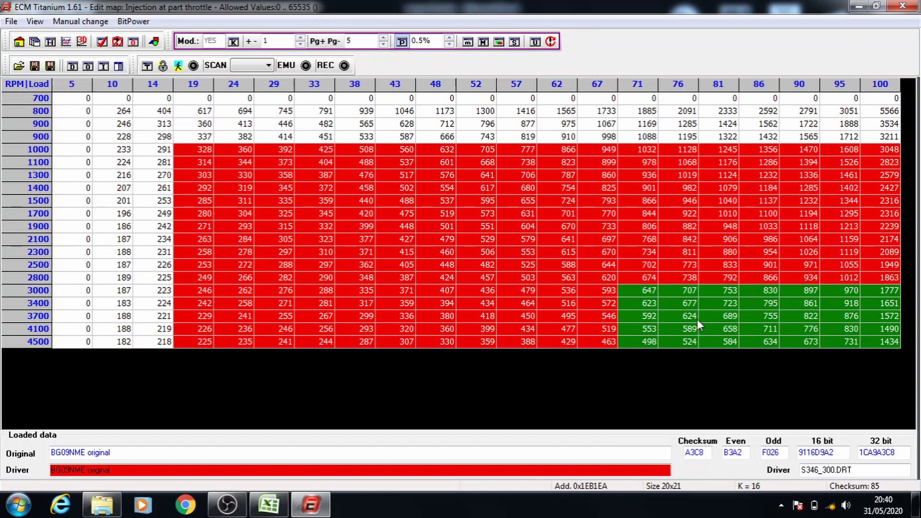
click(689, 302)
drag(859, 344, 865, 344)
key(plus)
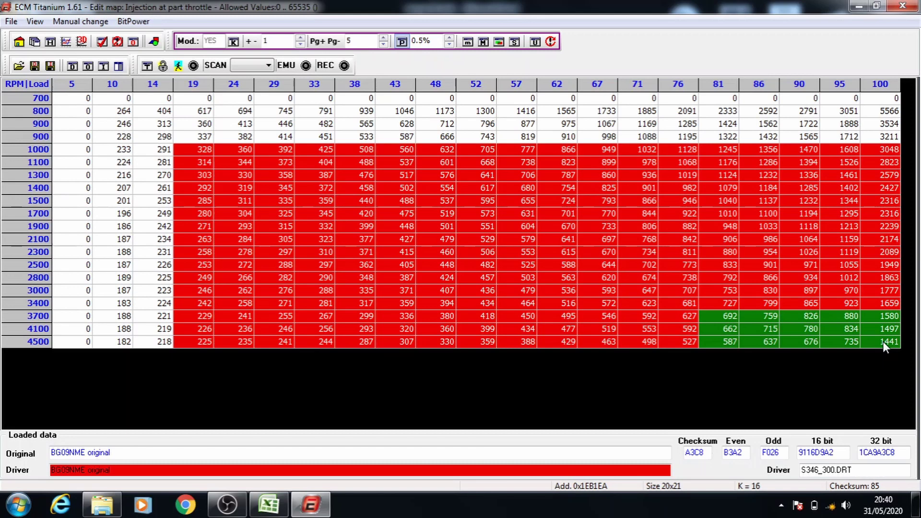
Step: Raise the blocks starting at 3700 rpm/load 81, 4100/86 and 4500/90 by 0.5% each, and close the map with Save and exit
key(plus)
drag(757, 328, 875, 350)
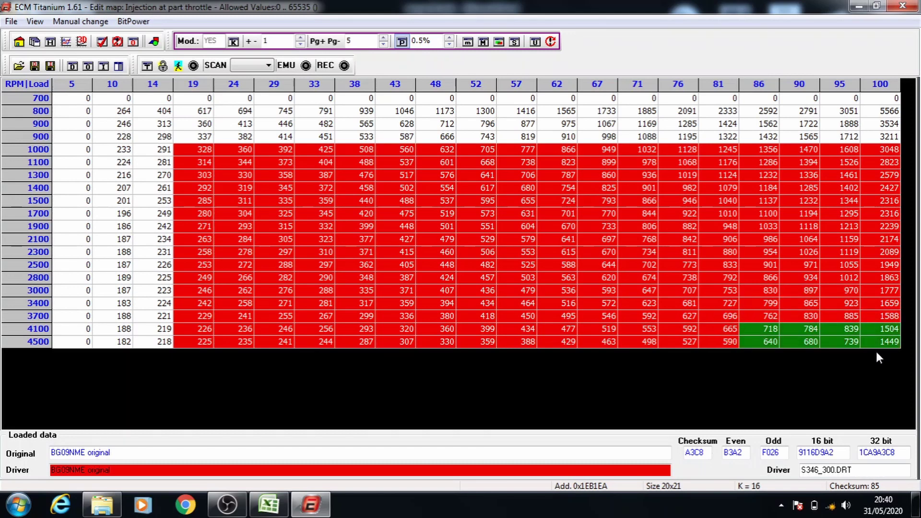
key(plus)
shift+click(818, 343)
key(plus)
click(903, 6)
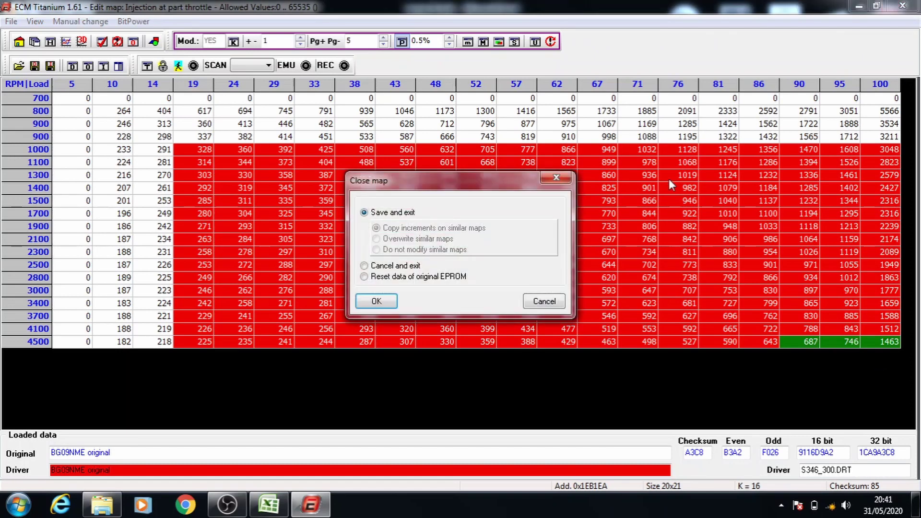
click(377, 301)
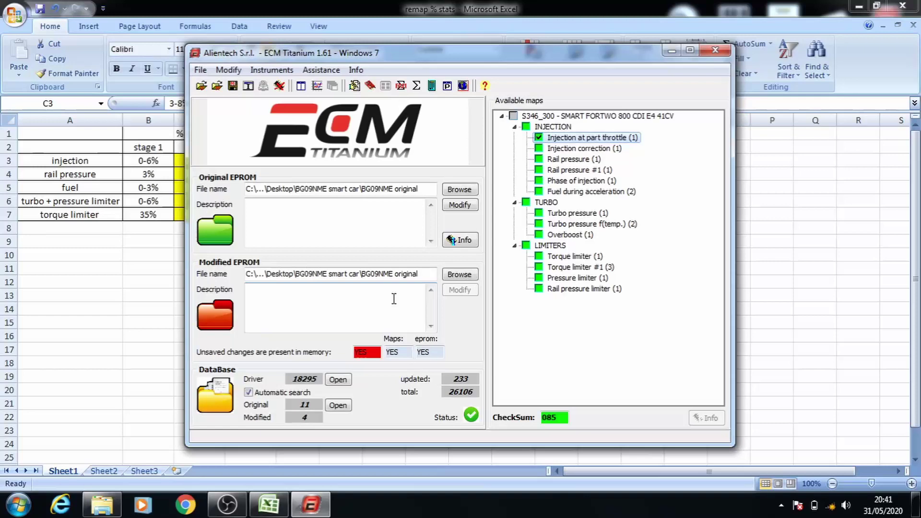
Step: Open the Injection correction map and raise the block from 1000 rpm/load 19 through 4600/100 by 0.5%
click(588, 149)
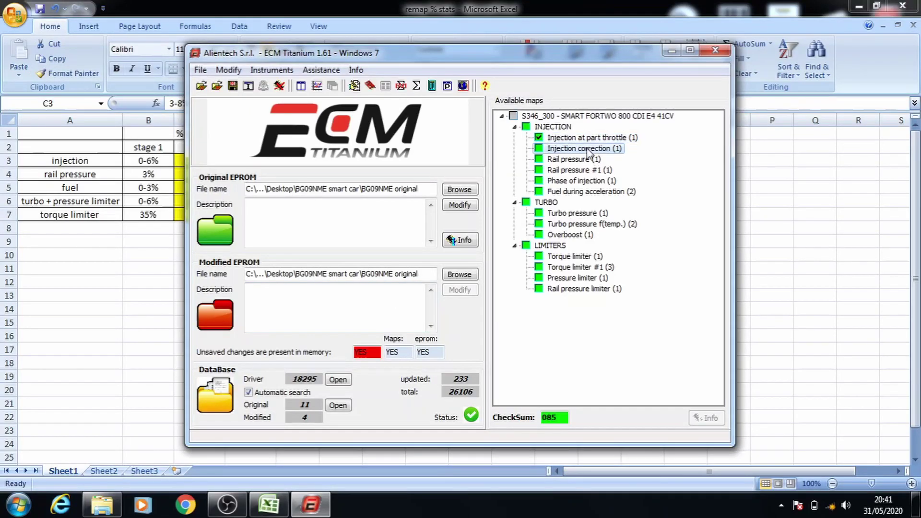
double_click(588, 150)
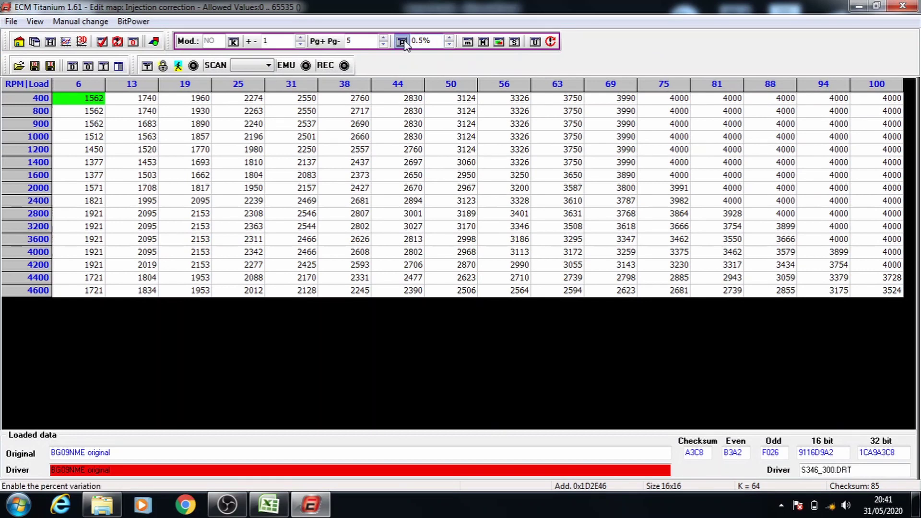
click(200, 136)
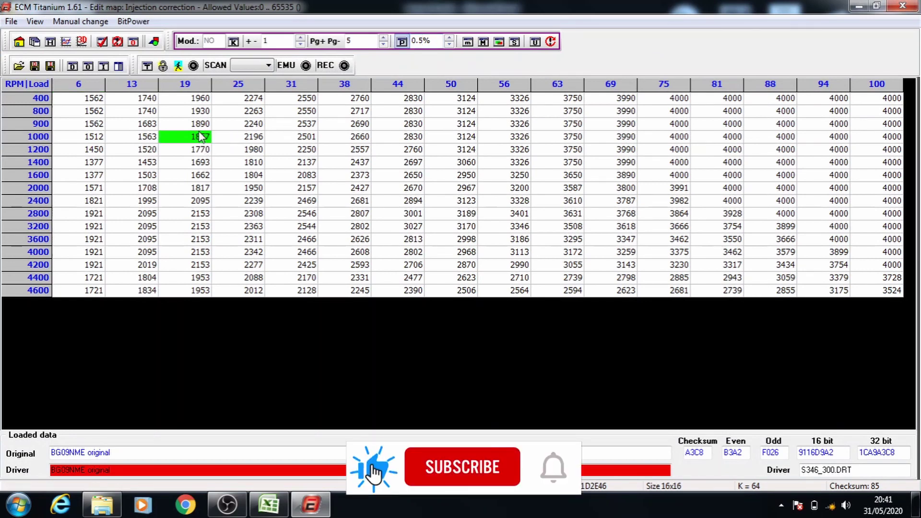
drag(201, 136, 880, 297)
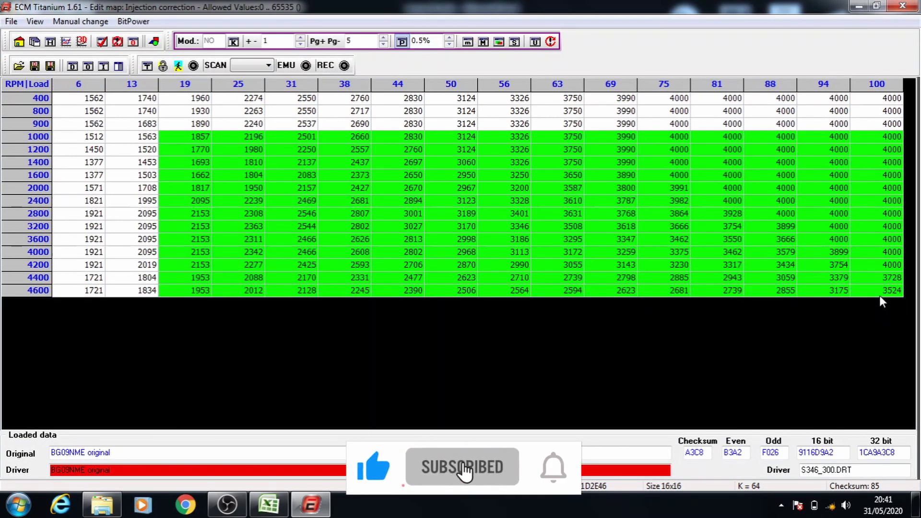
key(plus)
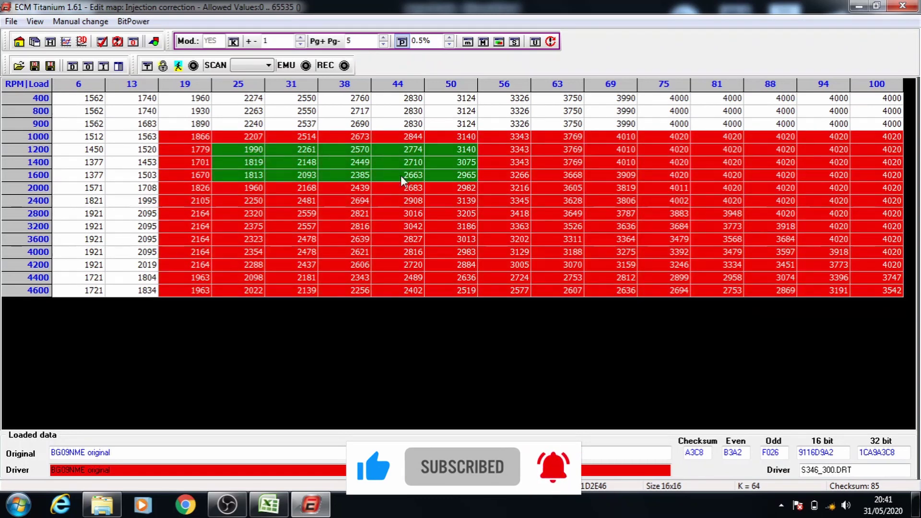
Step: Raise the blocks starting at 1200 rpm/load 25, 1400/31 and 1600/38 by 0.5% each, all through 4600/100
drag(401, 175, 877, 294)
key(plus)
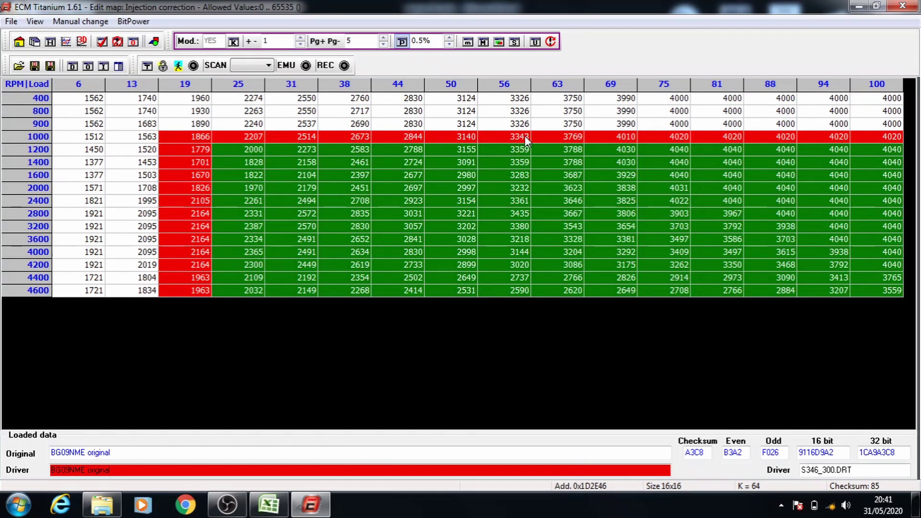
drag(297, 160, 869, 308)
key(plus)
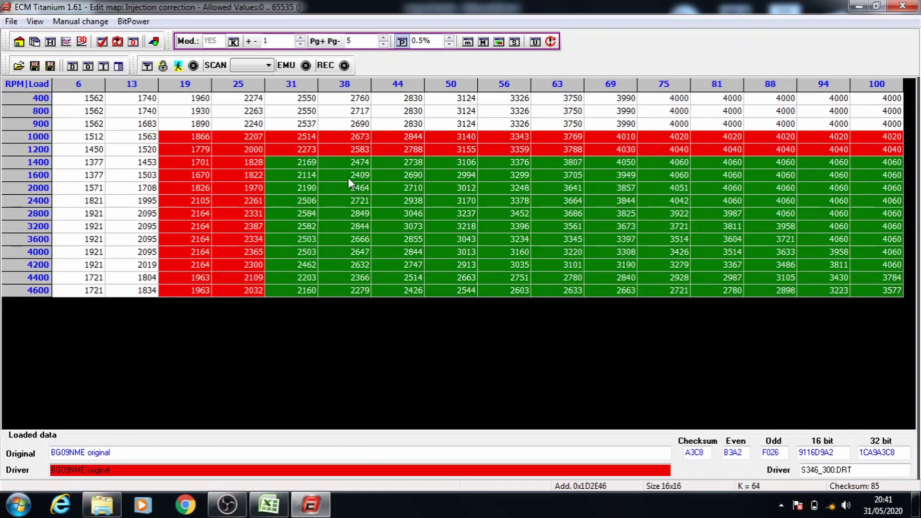
drag(348, 179, 868, 302)
key(plus)
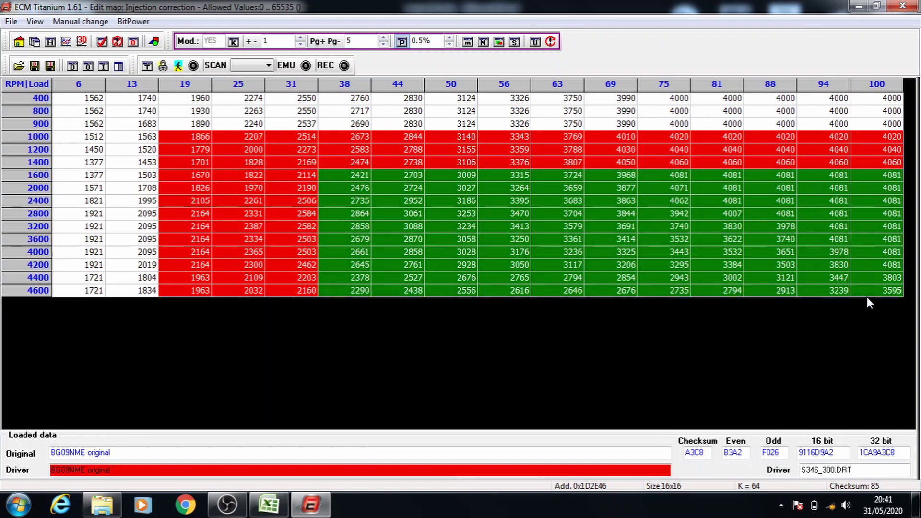
Step: Raise the blocks starting at 2000 rpm/load 44, 2400/50 and 2800/56 by 0.5% each, all through 4600/100
drag(413, 189, 852, 283)
key(plus)
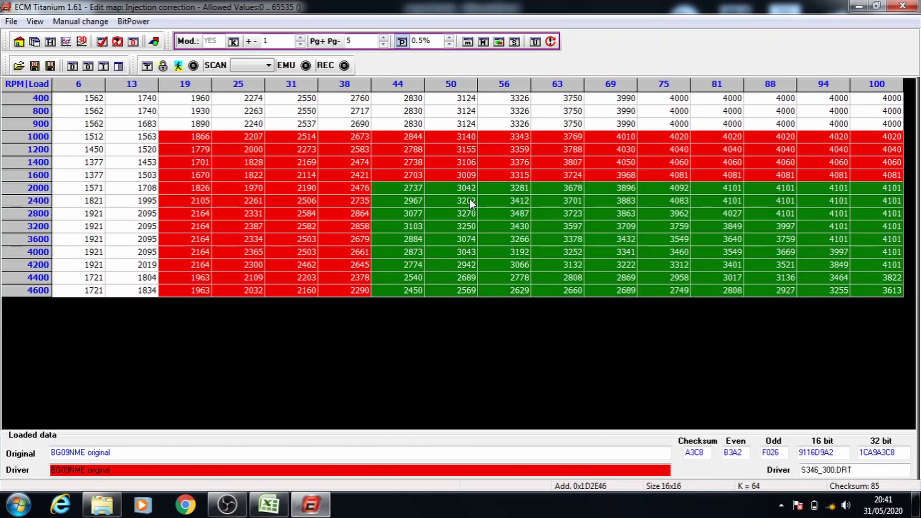
drag(469, 200, 862, 283)
key(plus)
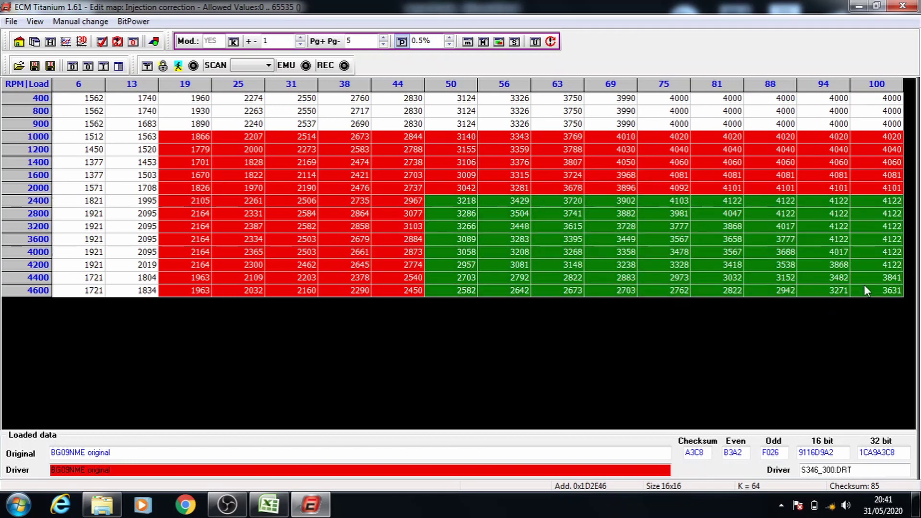
drag(529, 214, 894, 314)
key(plus)
Step: Raise the blocks starting at 3200 rpm/load 63, 3600/69 and 4000/75 by 0.5% each, all through 4600/100
drag(560, 231, 865, 290)
key(plus)
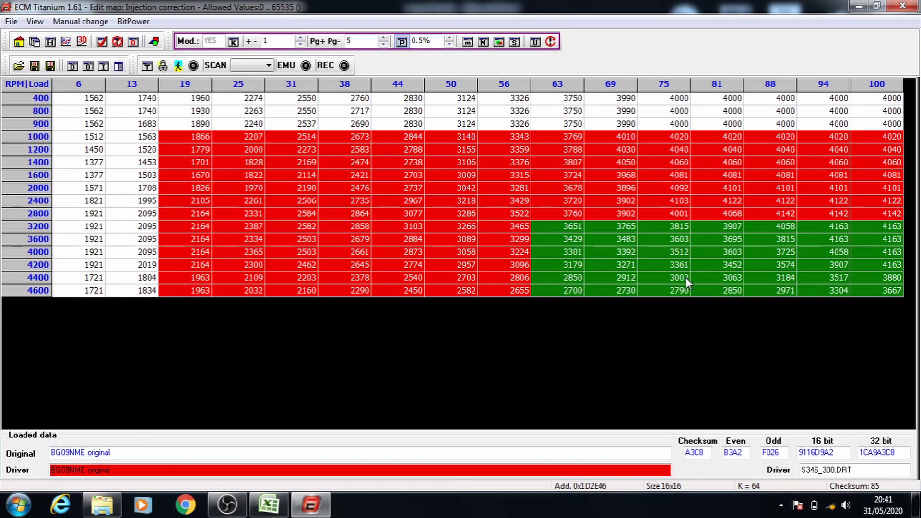
click(631, 237)
drag(631, 238, 897, 293)
key(plus)
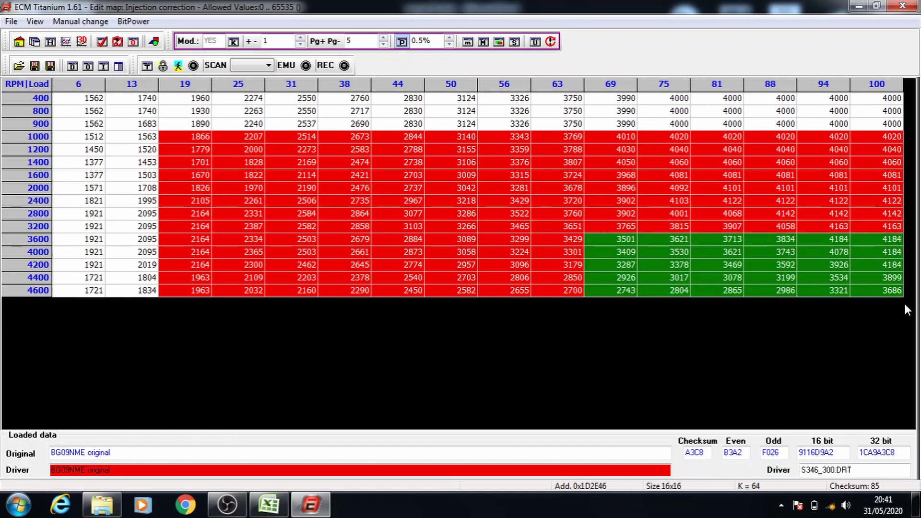
drag(673, 252, 868, 293)
key(plus)
Step: Raise the blocks from 4200 rpm/load 81, 4400/88 and 4600/94 through 4600/100 by 0.5% each, and close the map with Save and exit
click(740, 264)
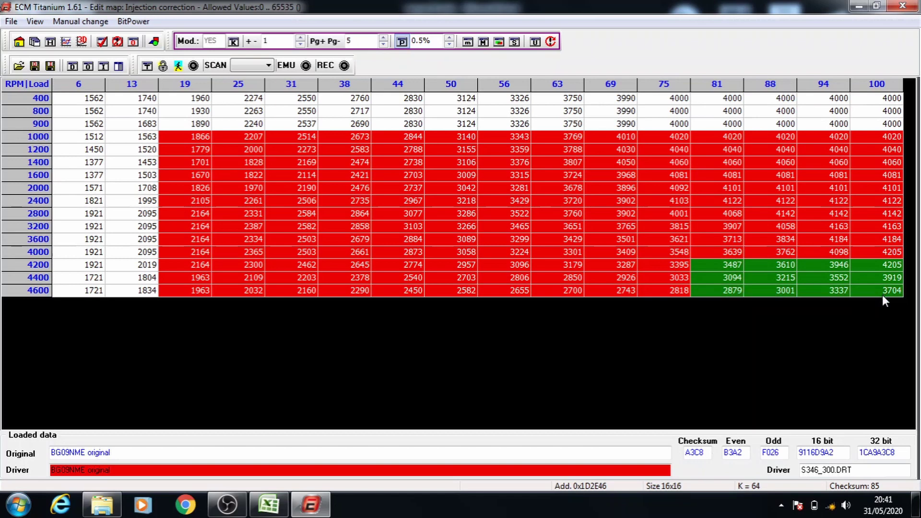
key(plus)
drag(773, 277, 887, 276)
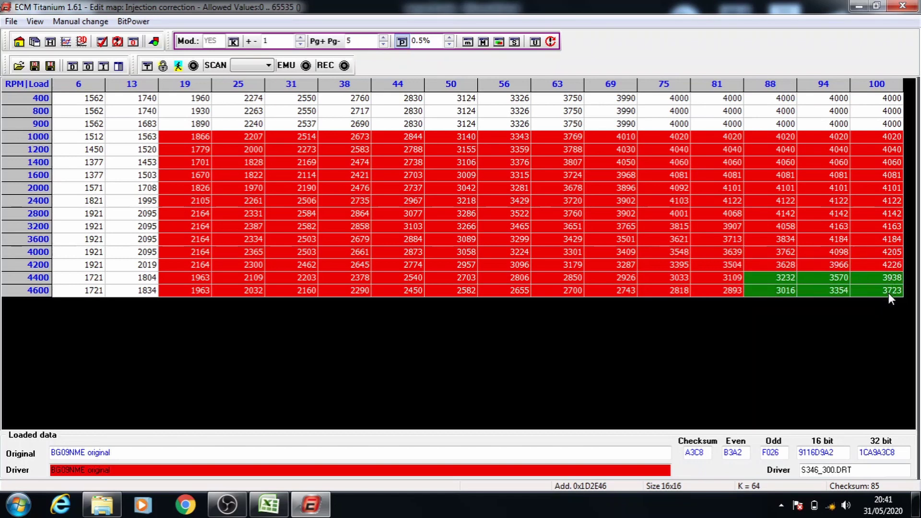
key(plus)
drag(821, 292, 894, 292)
key(plus)
click(902, 6)
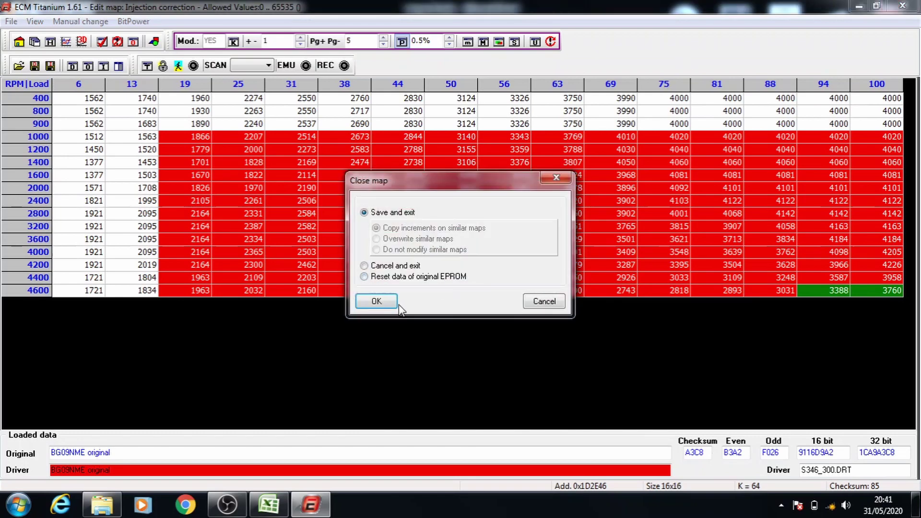
click(376, 302)
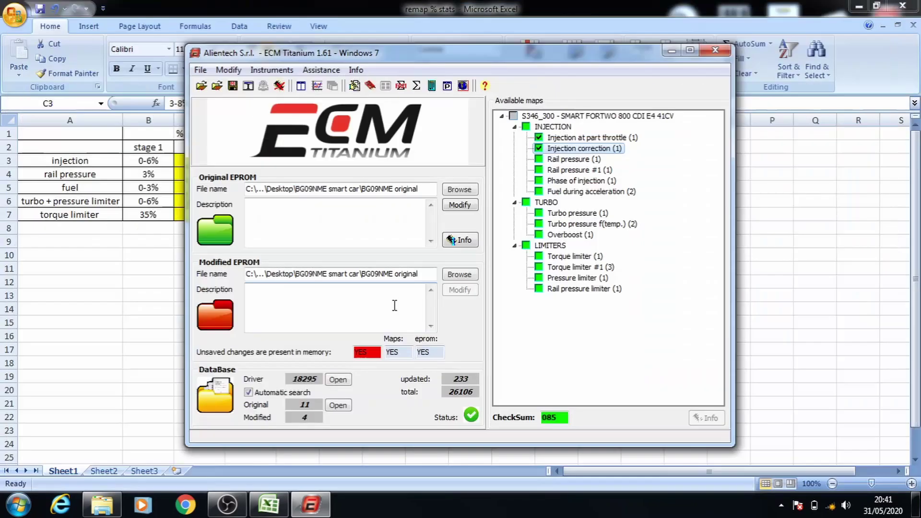
Step: Open the first Rail pressure map and check the stage 2 rail pressure increase in the Excel remap % stats sheet
double_click(581, 161)
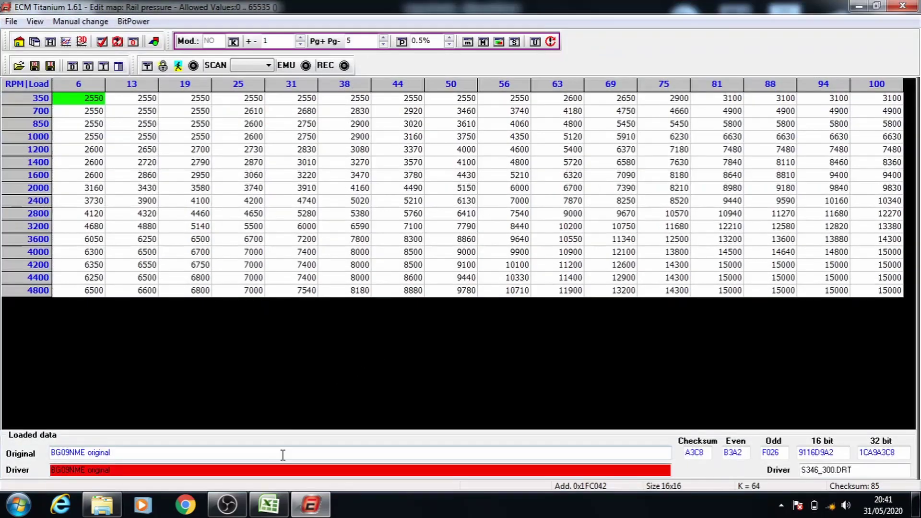
click(269, 504)
click(209, 175)
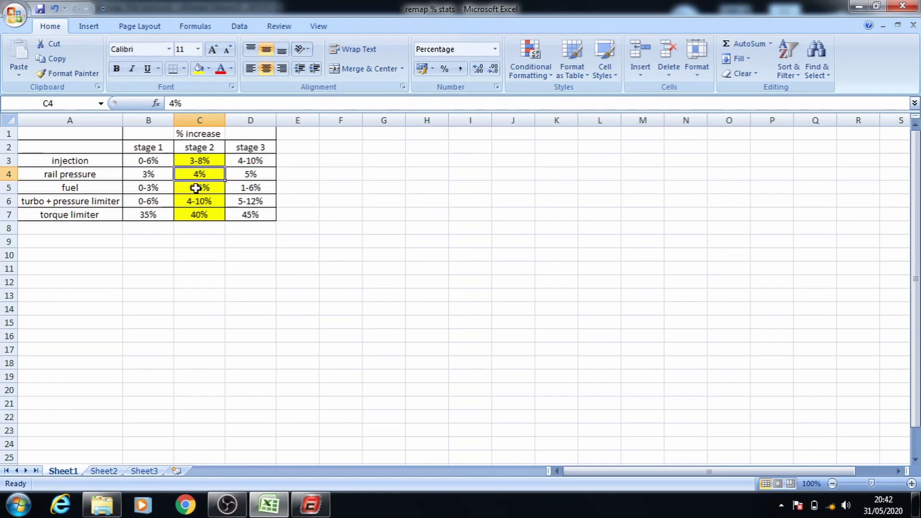
click(311, 505)
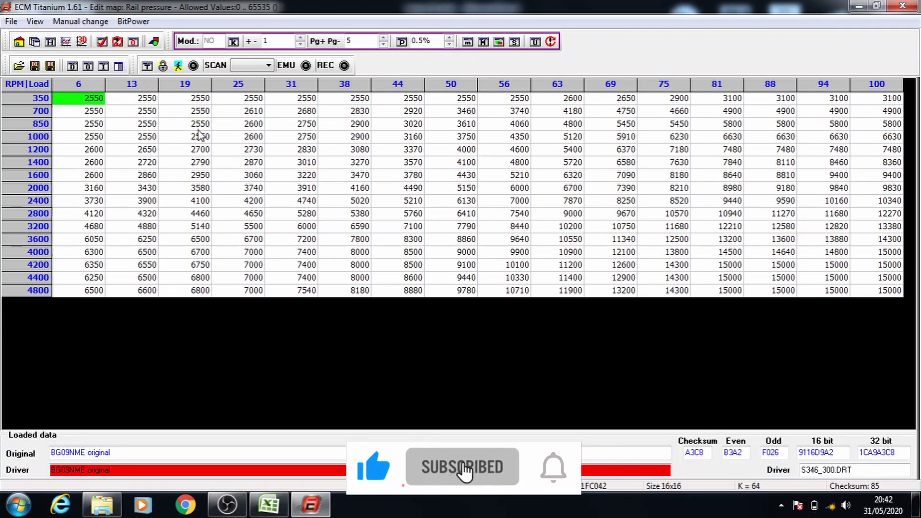
Step: Raise the Rail pressure blocks starting at 1000 rpm/load 19, 1400/31 and 2000/44 by 5 units each, all through 4800/100
drag(200, 136, 867, 294)
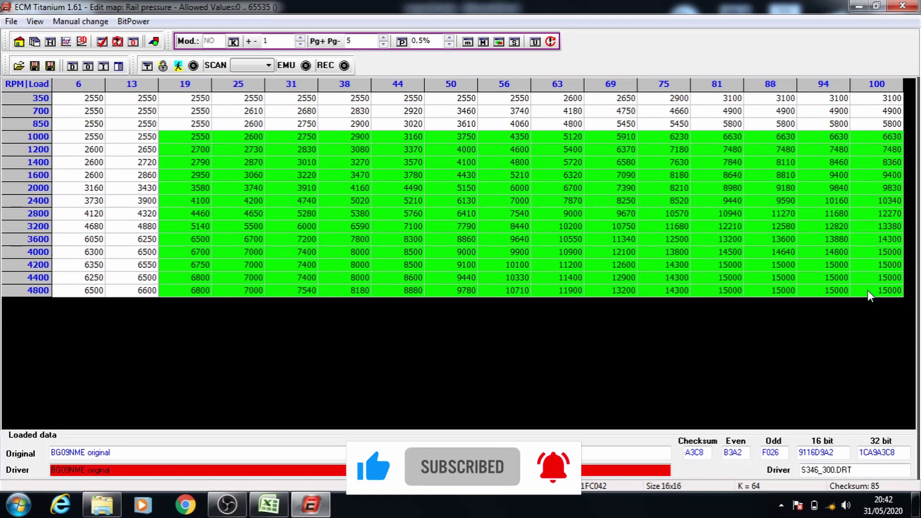
key(Page_Up)
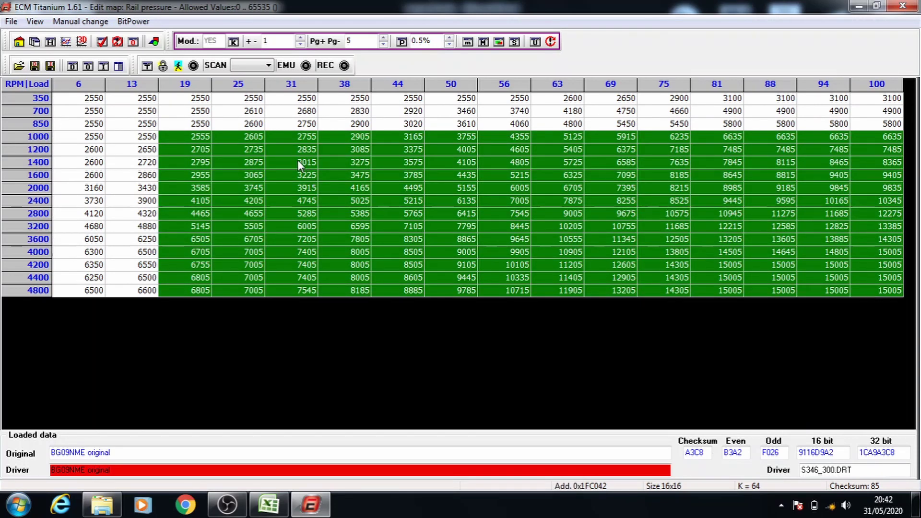
drag(298, 162, 862, 290)
key(Page_Up)
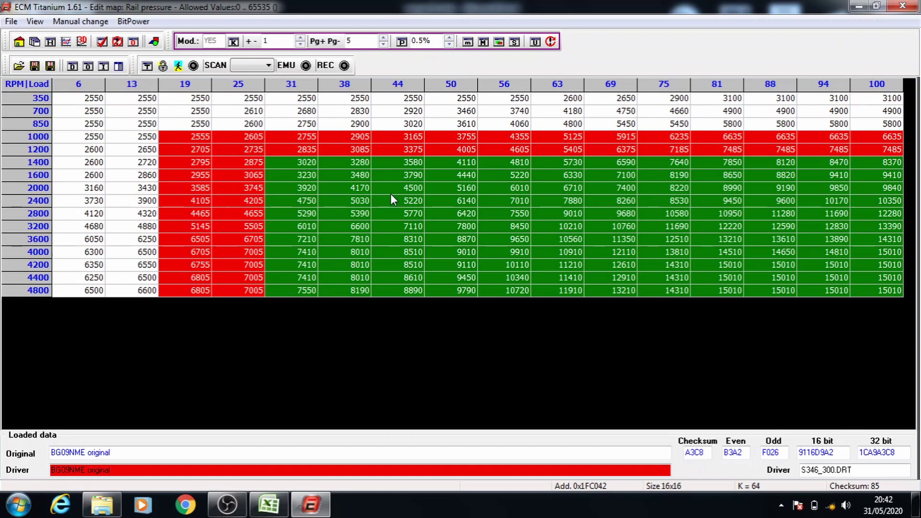
drag(390, 193, 747, 293)
drag(864, 283, 871, 288)
key(Page_Up)
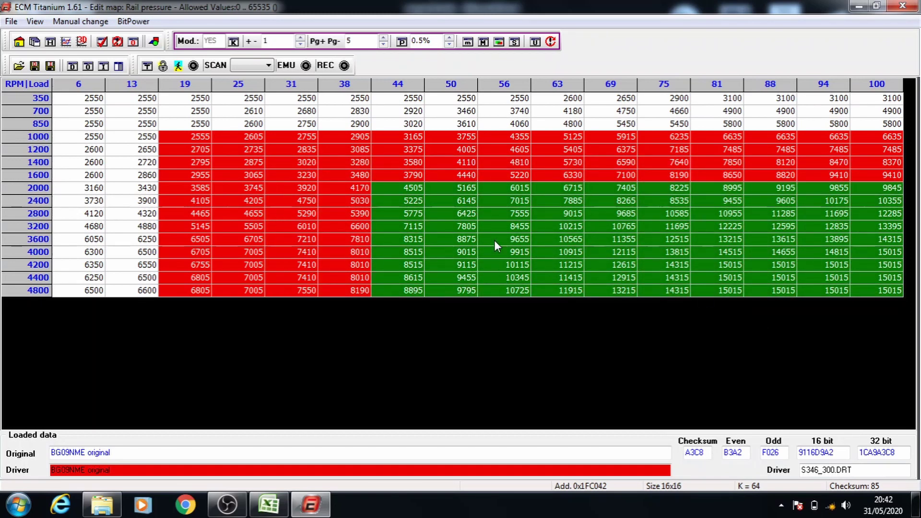
Step: Raise the Rail pressure blocks starting at 2800 rpm/load 56, 3600/69 and 4200/81 by 5 units each, all through 4800/100
drag(505, 214, 876, 300)
key(Page_Up)
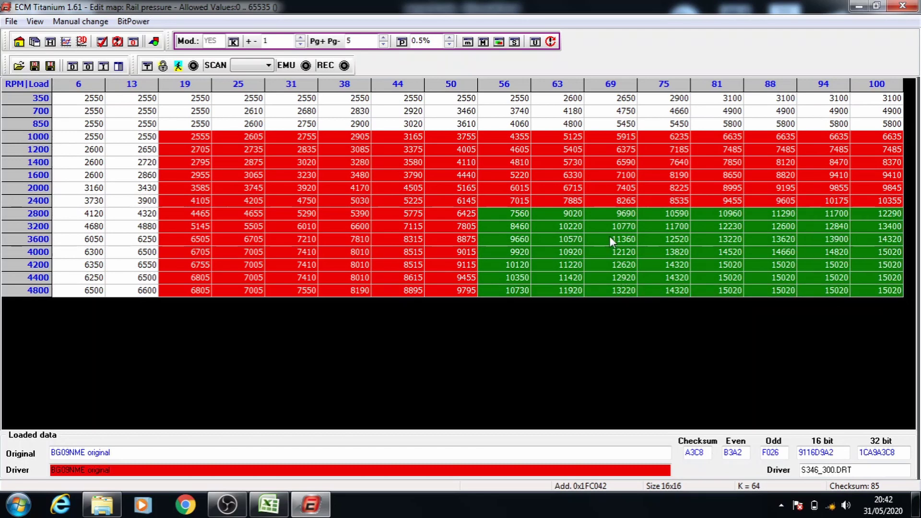
drag(609, 239, 757, 257)
key(Page_Up)
drag(701, 268, 843, 293)
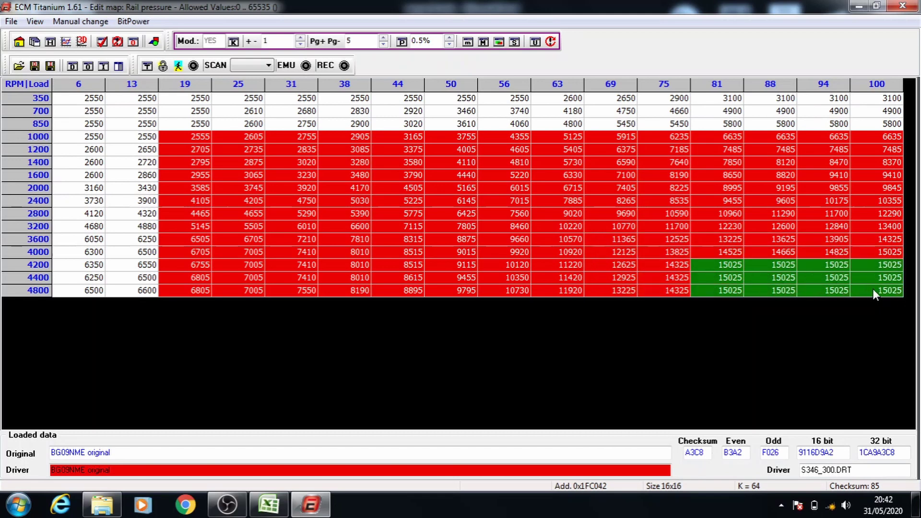
key(Page_Up)
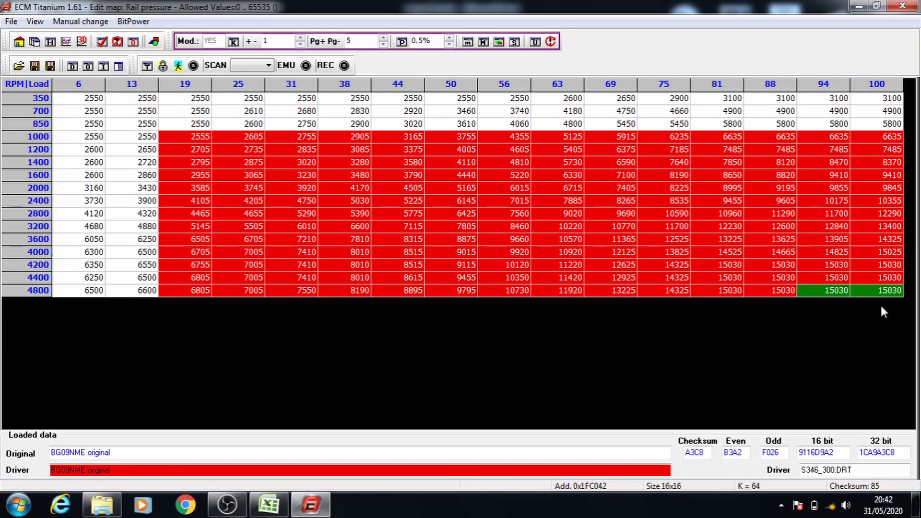
Step: Raise the 4800 rpm cells at loads 94 and 100 by 5 units and close the map with Save and exit
key(Page_Up)
click(906, 6)
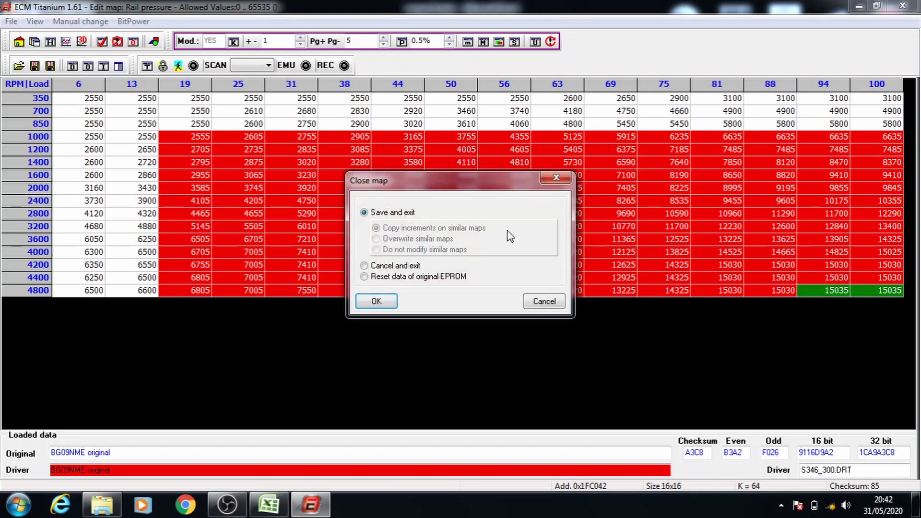
click(379, 306)
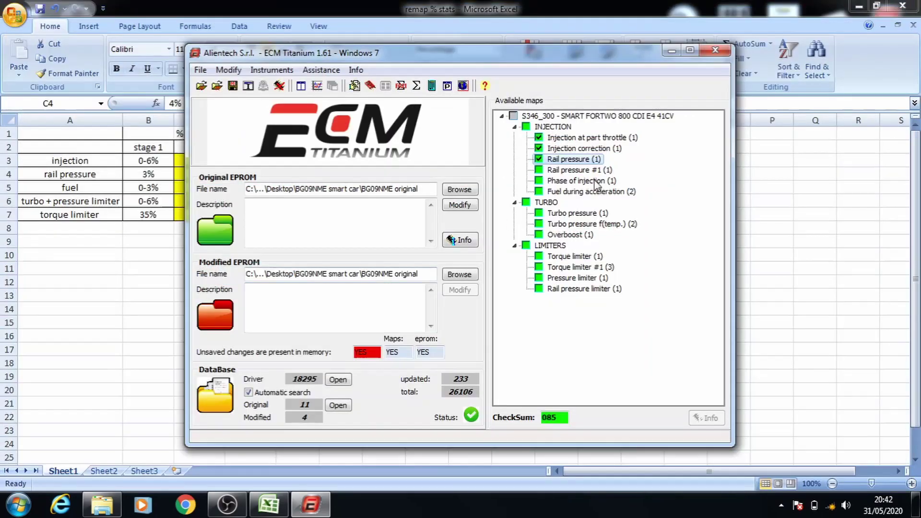
Step: Open the Rail pressure #1 map, enable 0.5% percent variation, and raise the block from 1000 rpm/load 19 through 4800/100 by 0.5%
click(592, 173)
double_click(593, 174)
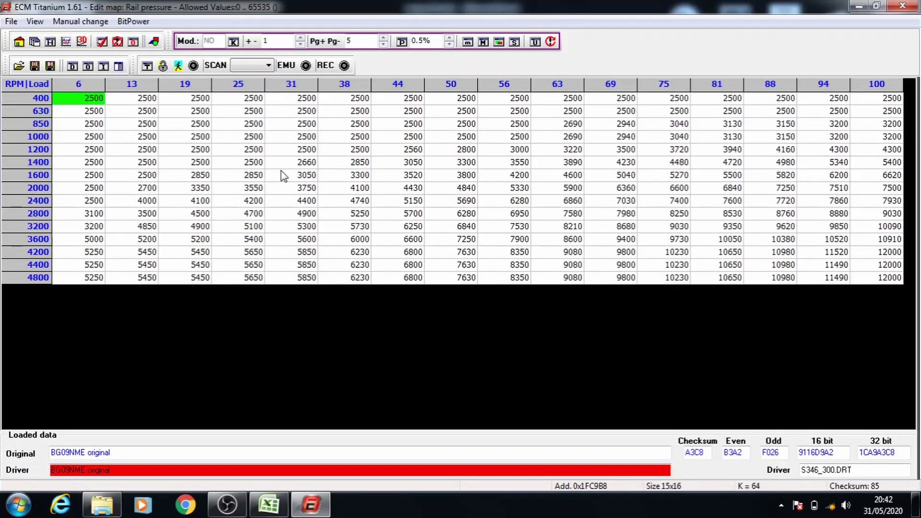
drag(206, 139, 865, 277)
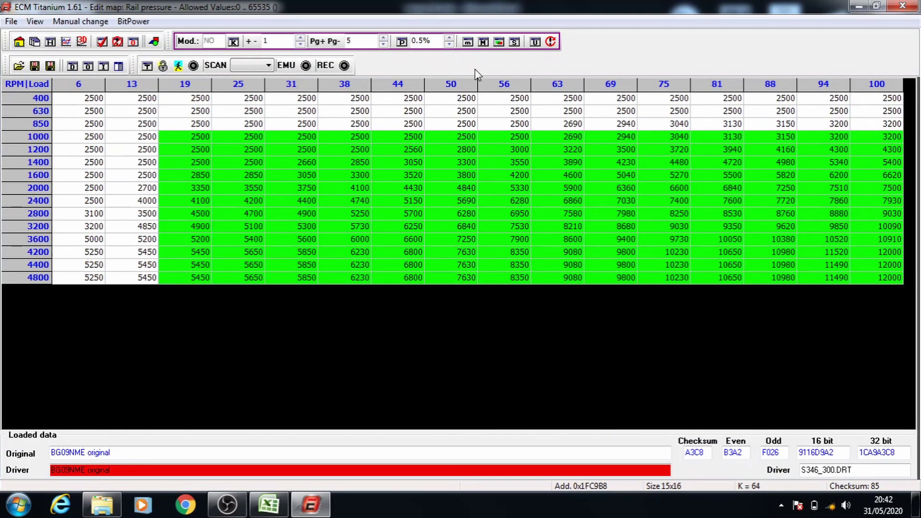
click(402, 41)
key(plus)
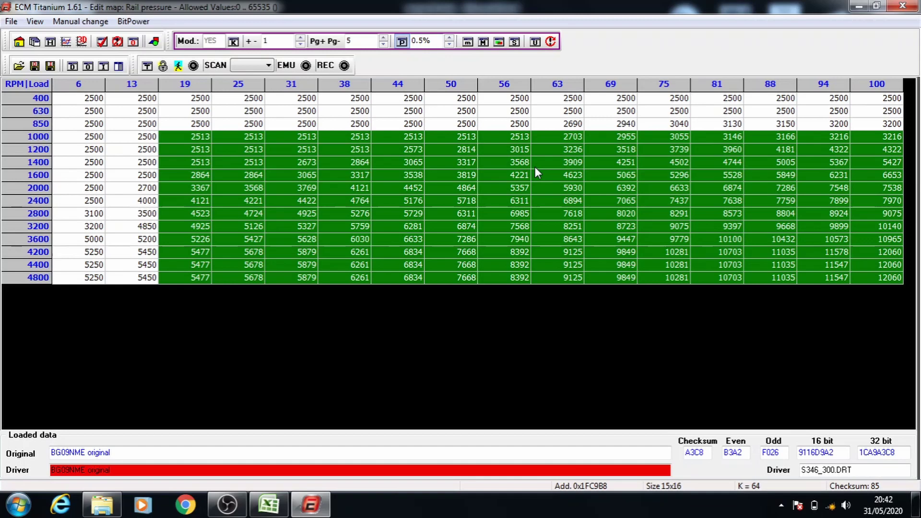
Step: Raise the Rail pressure #1 blocks starting at 1400 rpm/load 31, 2000/44 and 2800/56 by 0.5% each, all through 4800/100
drag(284, 165, 865, 277)
key(plus)
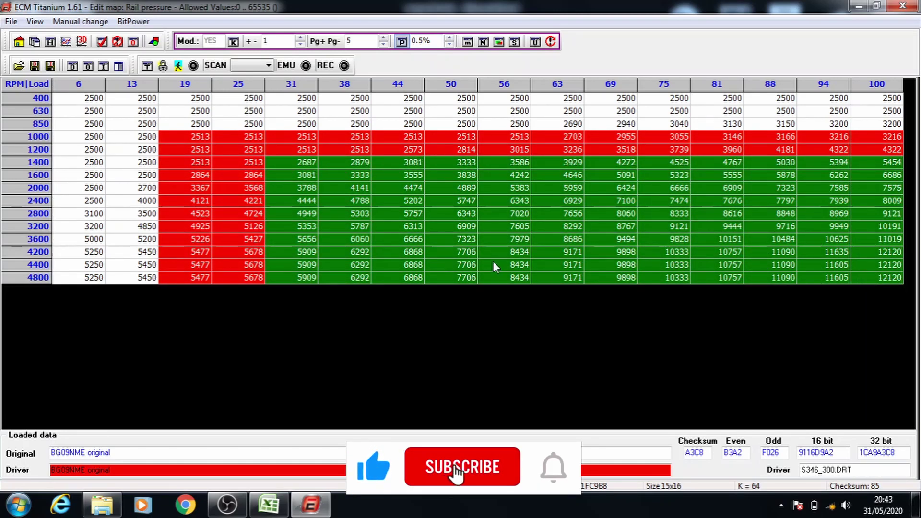
drag(393, 186, 871, 283)
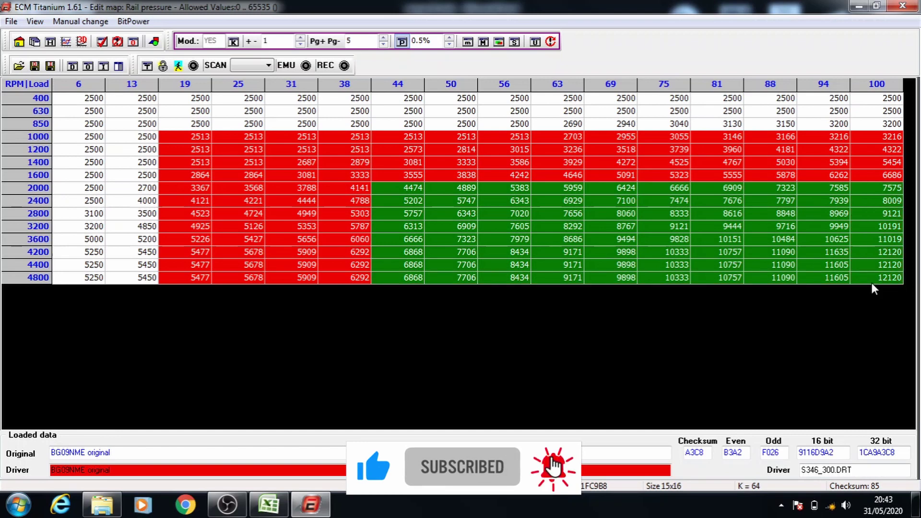
key(plus)
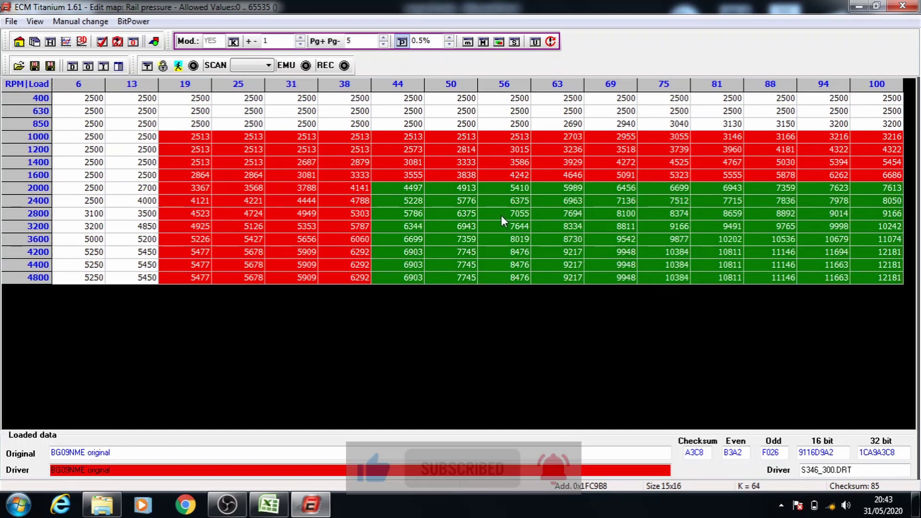
drag(501, 215, 879, 278)
key(plus)
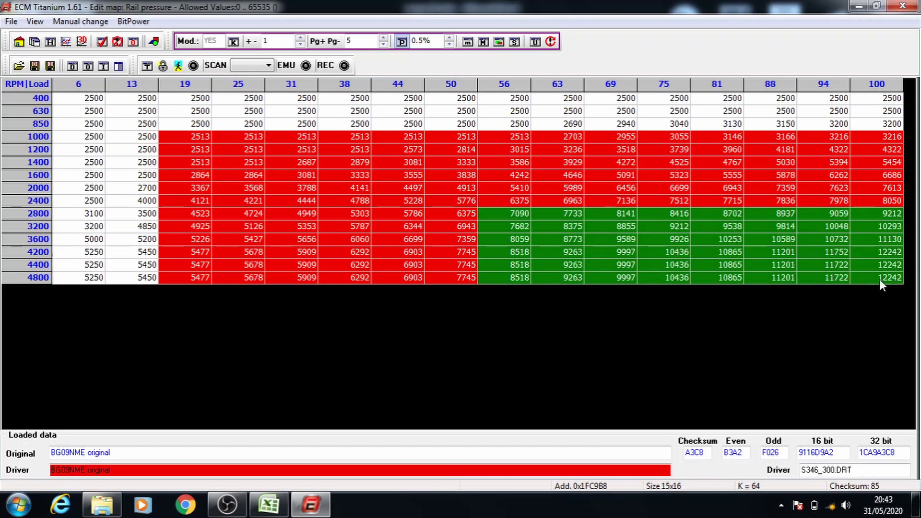
Step: Raise the Rail pressure #1 blocks starting at 3600 rpm/load 69 and 4400/81 by 0.5% each, both through 4800/100, and close with Save and exit
drag(589, 245, 720, 247)
key(plus)
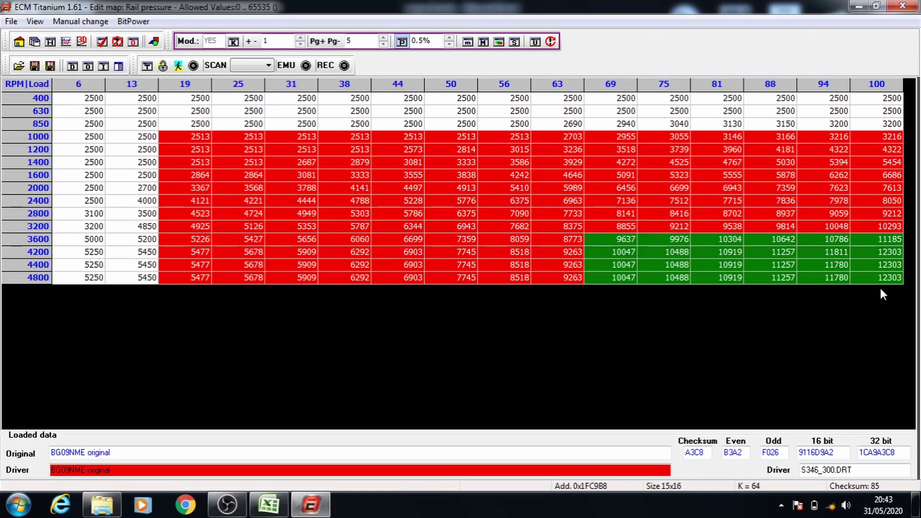
click(722, 264)
key(plus)
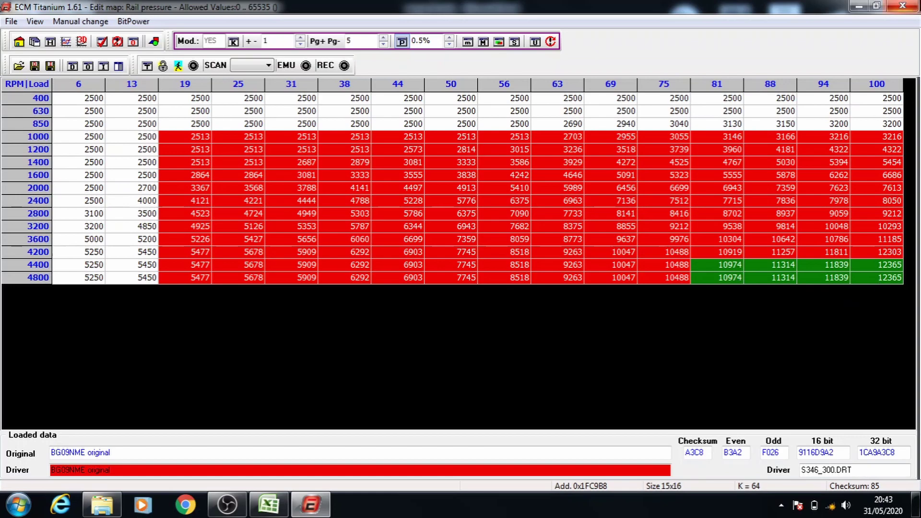
key(Escape)
click(390, 300)
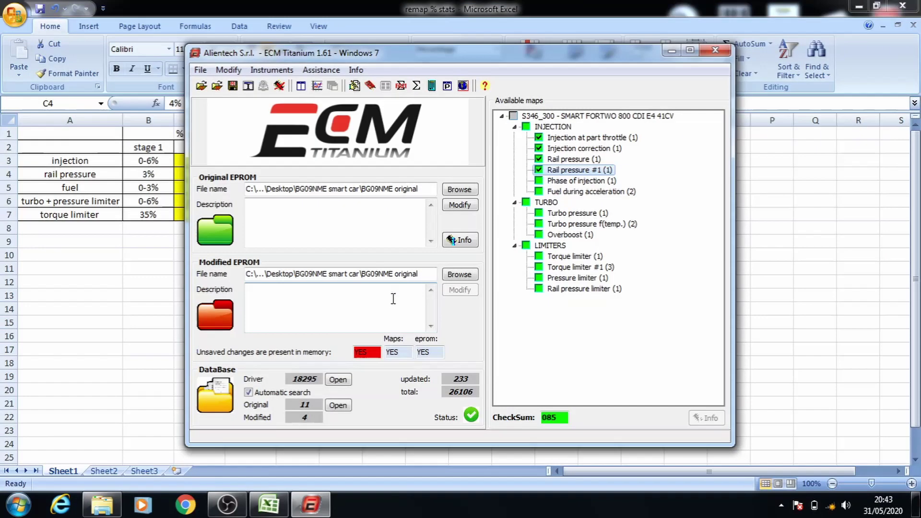
Step: Open the Phase of injection map, enable 1.0% percent variation, and raise the block from 999 rpm/load 21 through 4000/100 by 1%
double_click(599, 181)
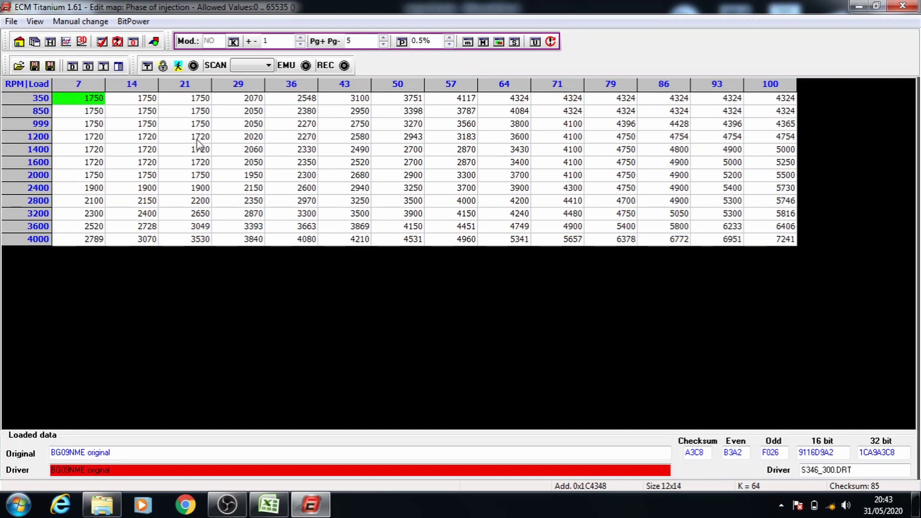
drag(191, 124, 792, 244)
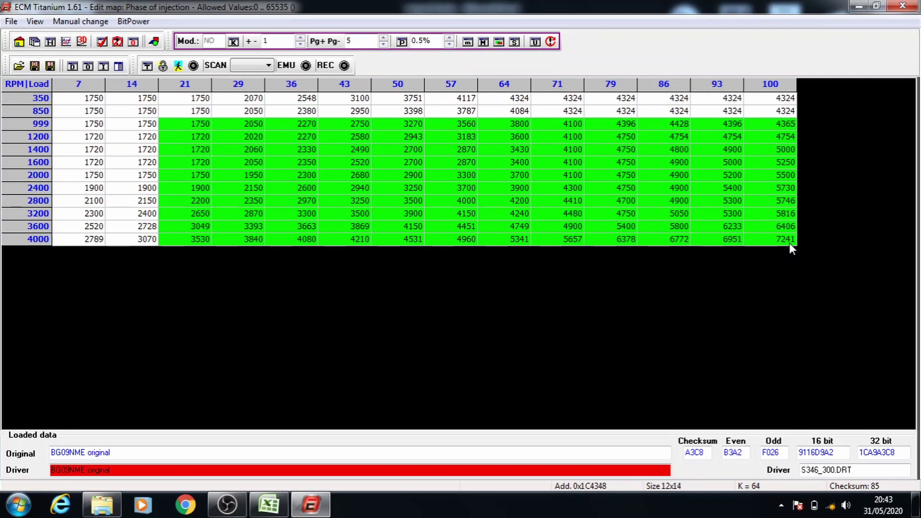
click(449, 38)
click(402, 42)
key(plus)
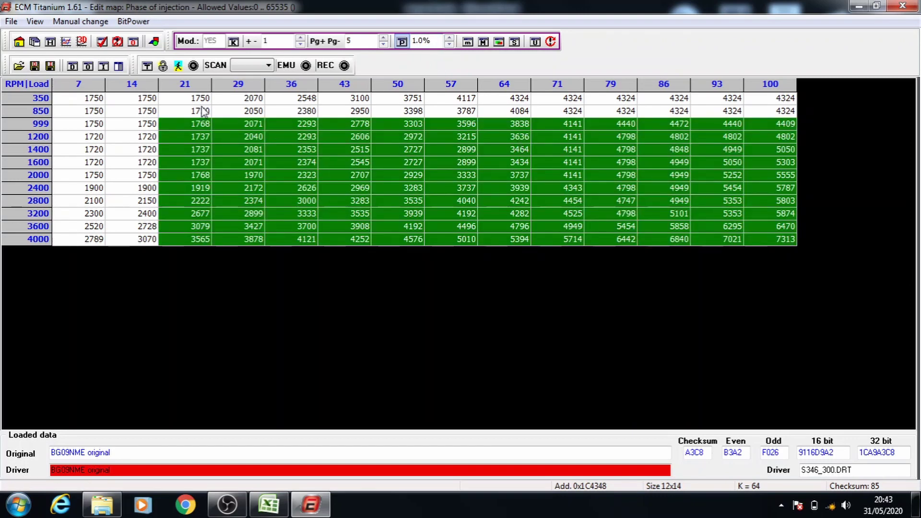
Step: Raise the Phase of injection blocks starting at 1200 rpm/load 29, 1400/36 and 1600/43 by 1% each, all through 4000/100
drag(254, 137, 721, 242)
key(plus)
drag(314, 149, 770, 216)
key(plus)
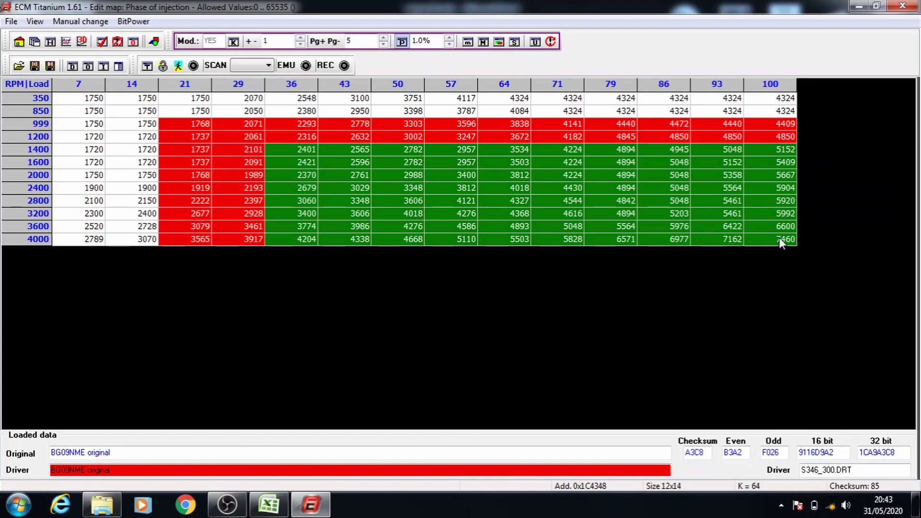
click(350, 162)
drag(350, 162, 622, 258)
drag(744, 247, 763, 241)
key(plus)
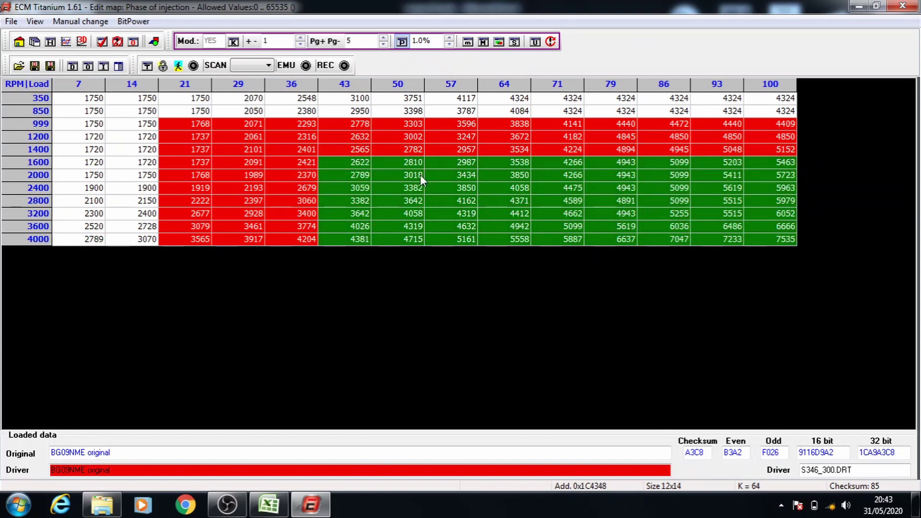
Step: Raise the Phase of injection blocks starting at 2000 rpm/load 50 and 2400/57 by 1% each, both through 4000/100
drag(420, 174, 718, 226)
key(plus)
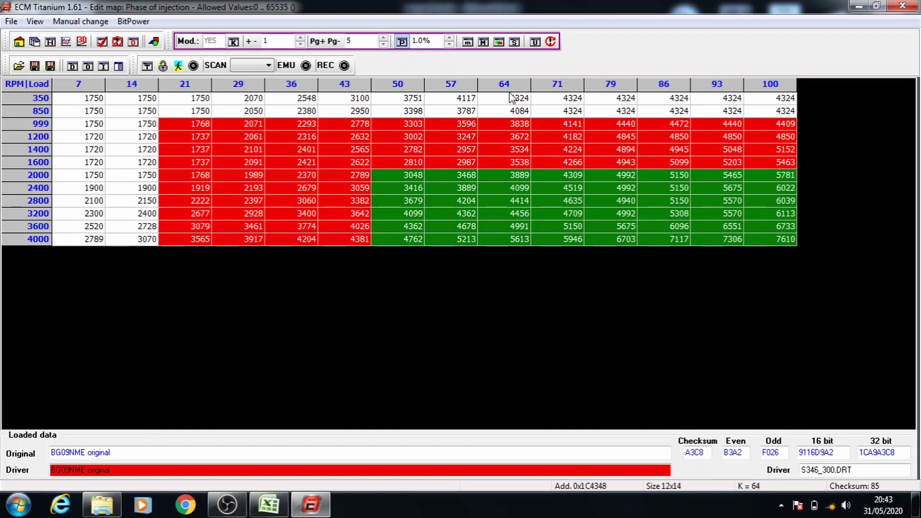
click(451, 190)
drag(451, 189, 752, 239)
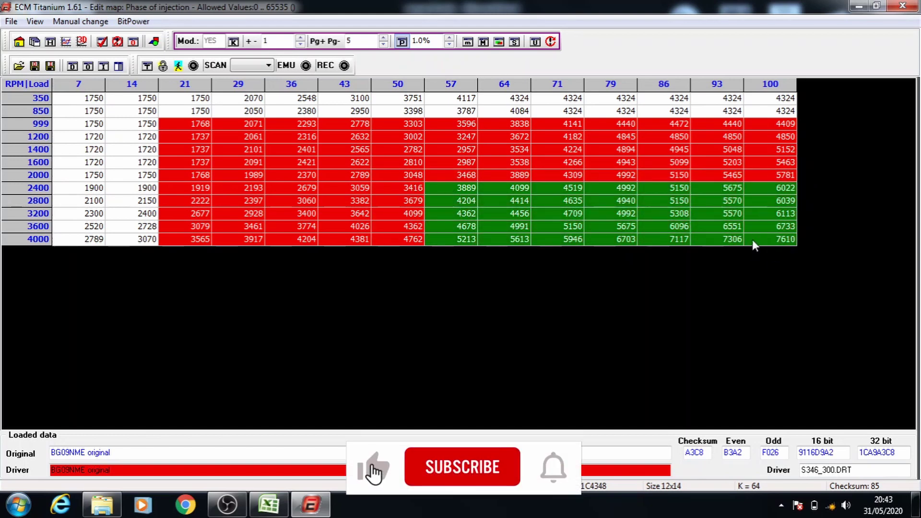
key(plus)
Step: Raise the blocks starting at 2800 rpm/load 64 and 3200/71 by 1% each, both through 4000/100, and close the map with Save and exit
drag(516, 205, 786, 244)
key(plus)
drag(581, 214, 761, 250)
key(plus)
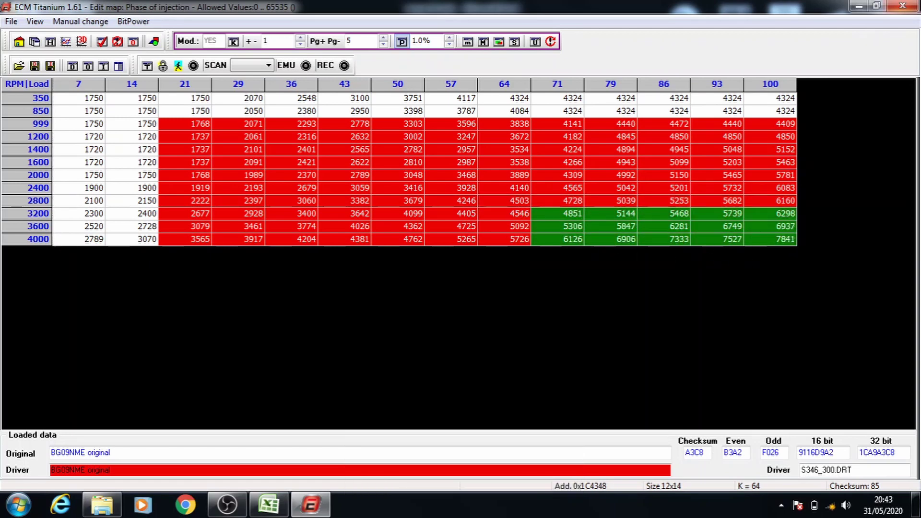
click(902, 6)
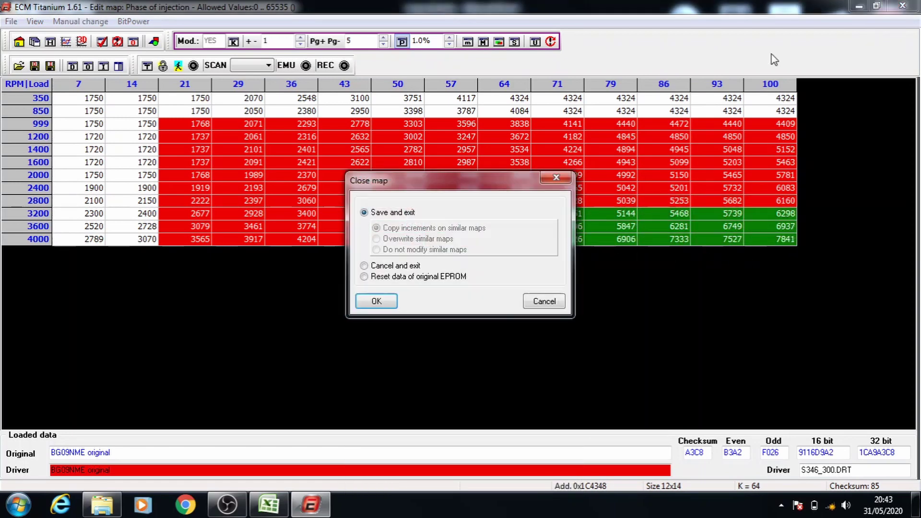
click(376, 301)
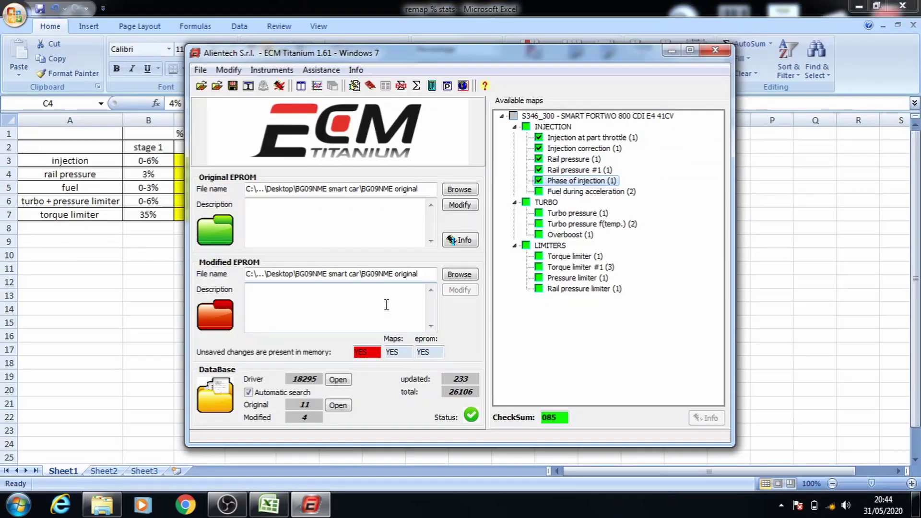
Step: Open the first Fuel during acceleration map and check the stage 2 fuel percentage in the Excel sheet before returning to ECM Titanium
double_click(606, 192)
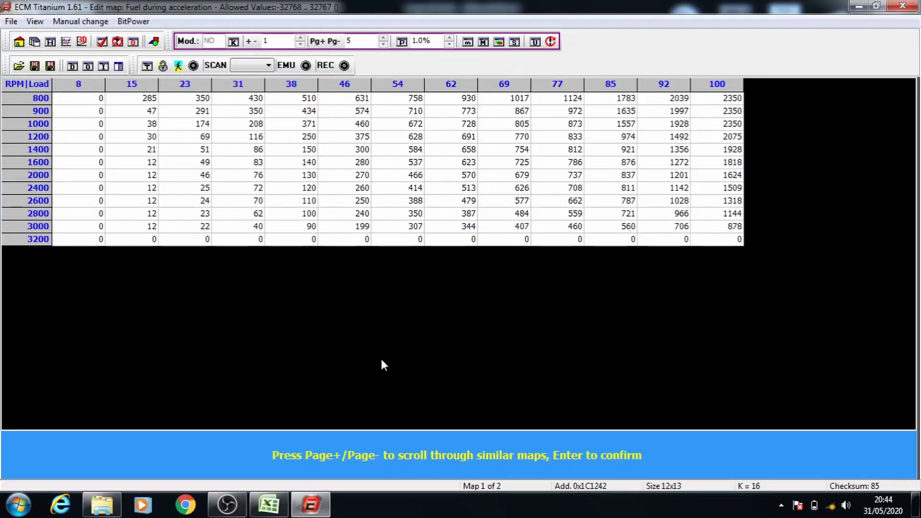
key(Return)
click(268, 503)
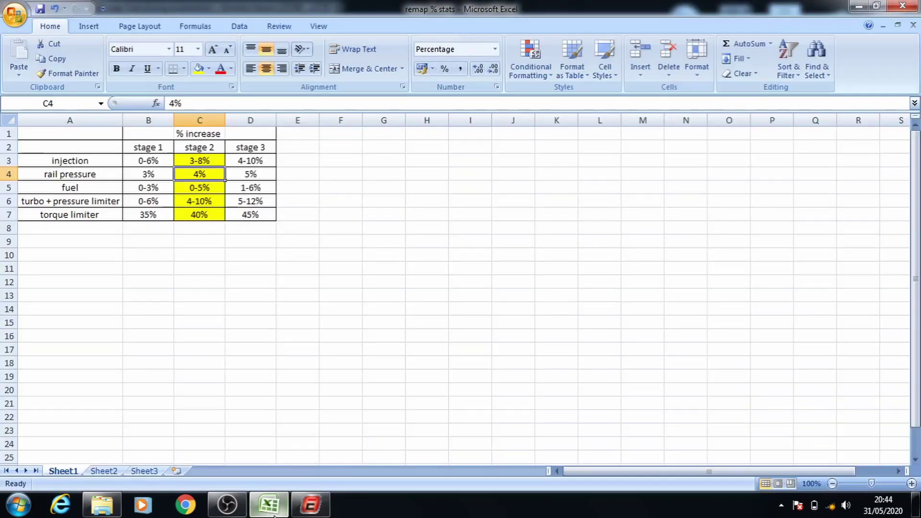
click(215, 188)
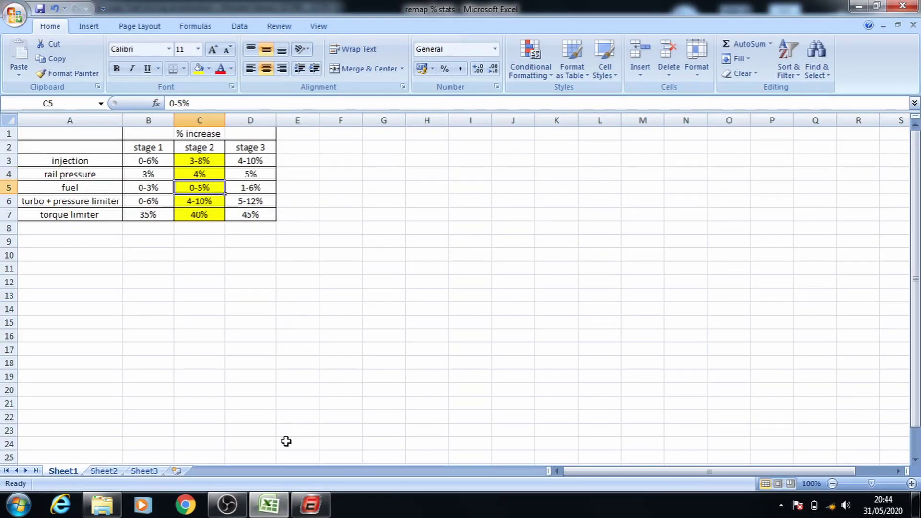
click(307, 504)
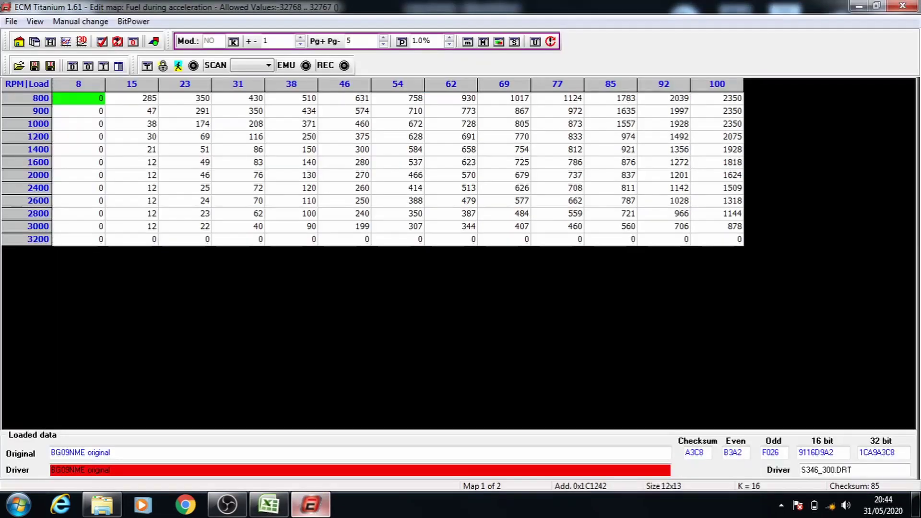
Step: Enable 0.5% percent variation and raise the Fuel during acceleration block from 1000 rpm/load 23 through 3200/100 by 0.5%
click(449, 44)
click(188, 112)
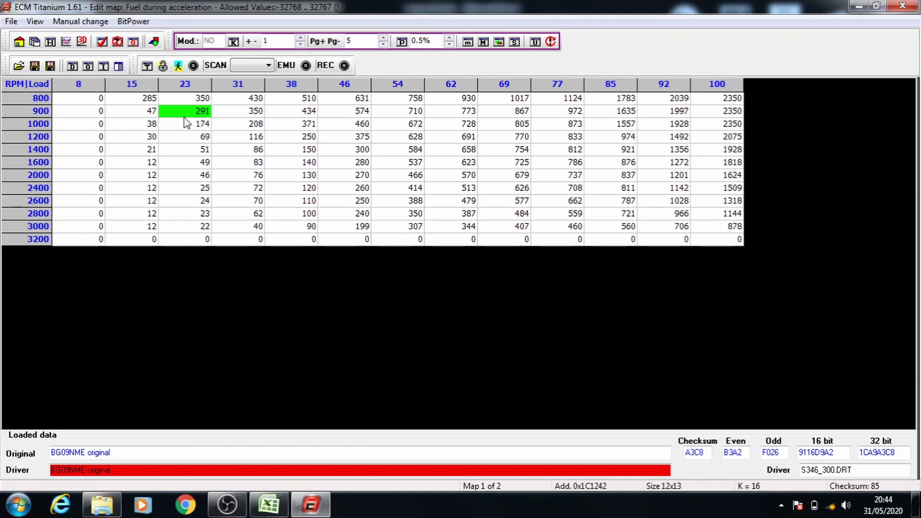
drag(188, 124, 719, 239)
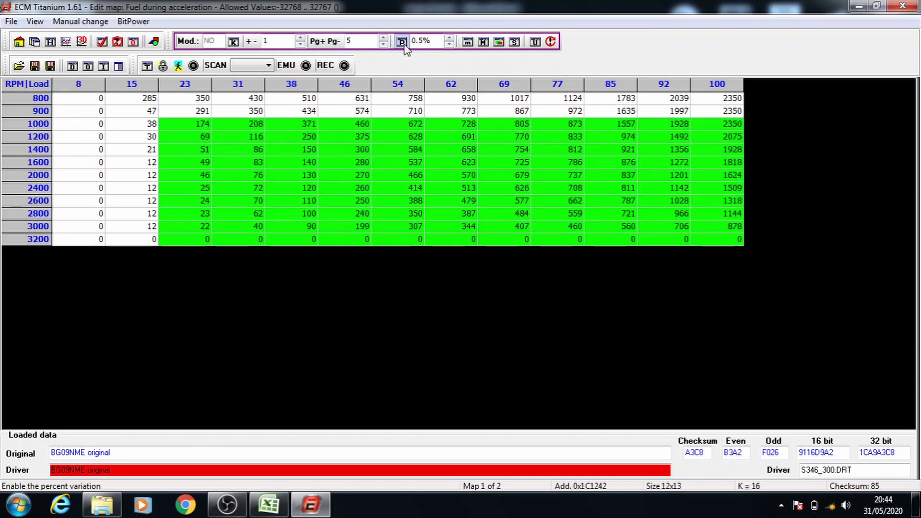
click(403, 42)
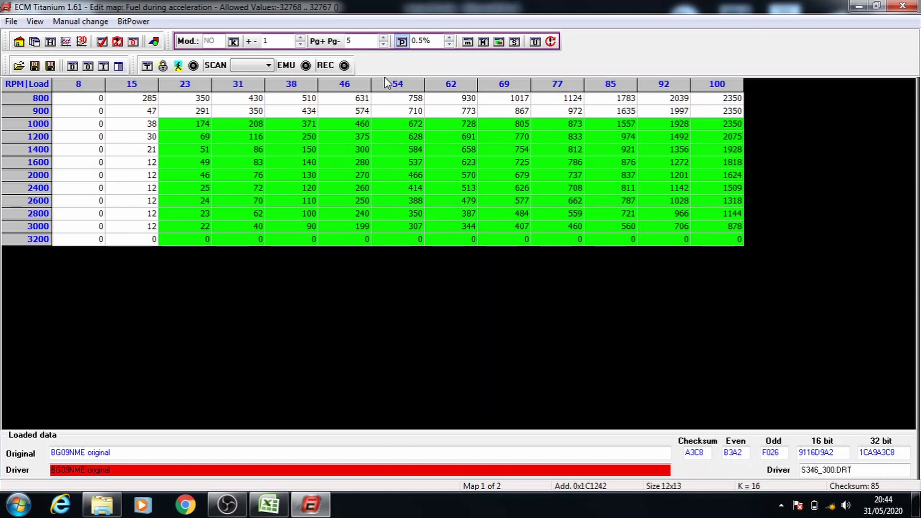
key(plus)
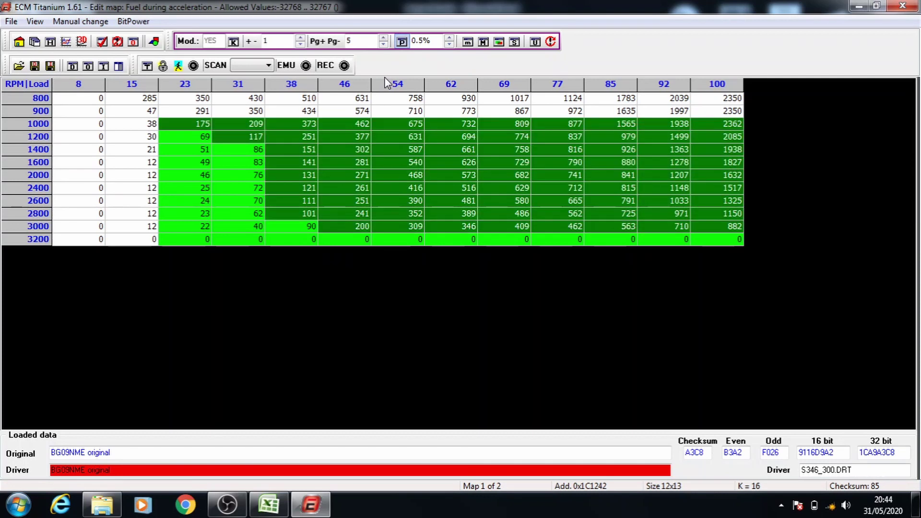
Step: Raise the Fuel during acceleration blocks starting at 1200 rpm/load 31, 1400/38 and 1600/46 by 0.5% each, all through 3200/100
drag(241, 141, 723, 241)
key(plus)
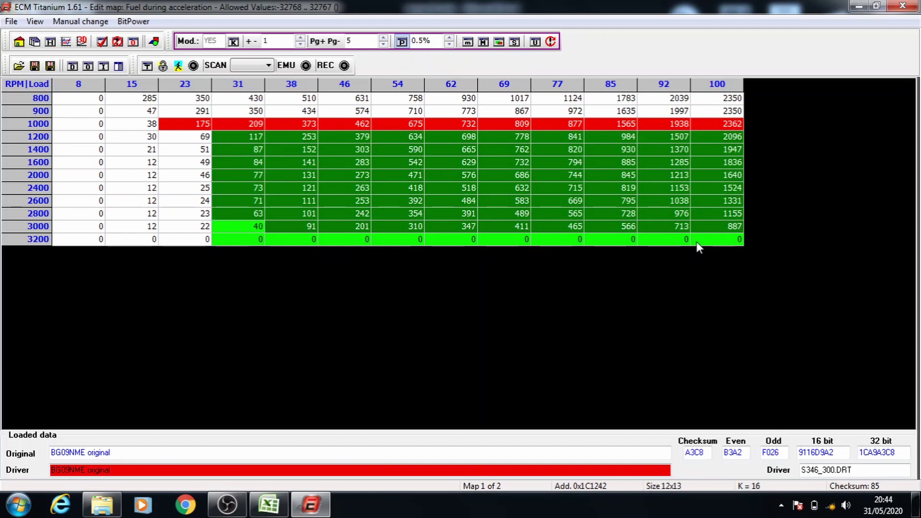
drag(298, 153, 431, 205)
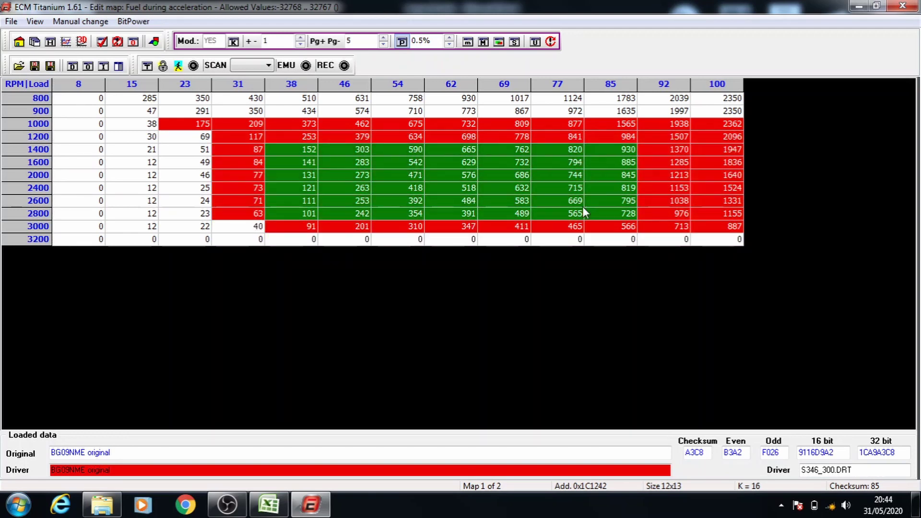
drag(582, 211, 705, 242)
key(plus)
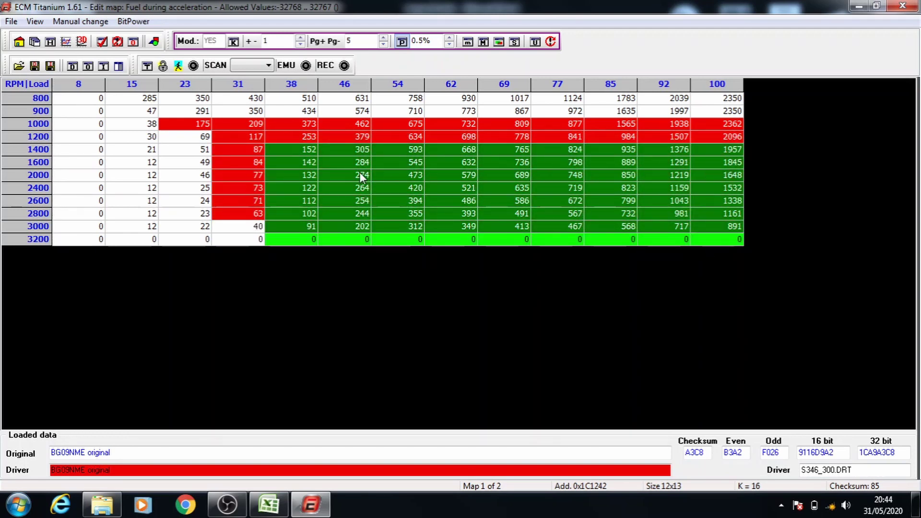
drag(359, 162, 720, 237)
key(plus)
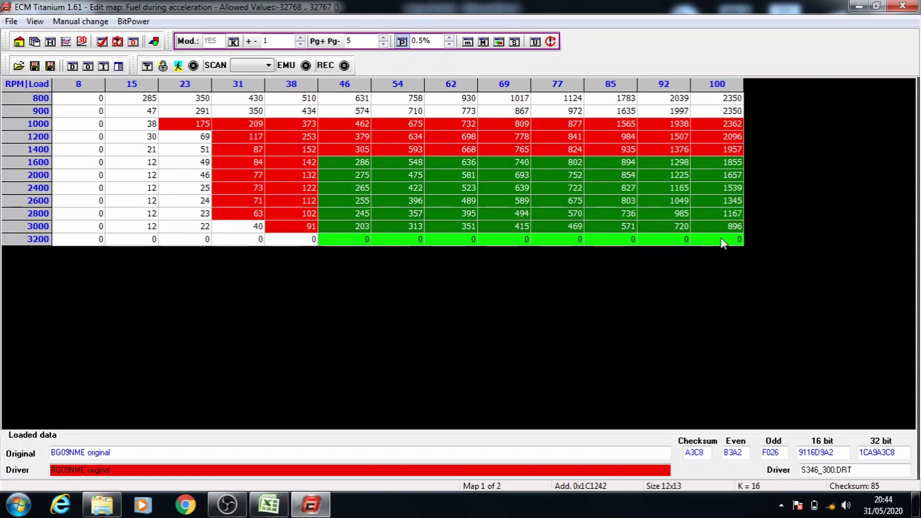
Step: Raise the Fuel during acceleration blocks starting at 2000 rpm/load 54 and 2400/62 by 0.5% each, both through 3200/100
drag(416, 173, 706, 239)
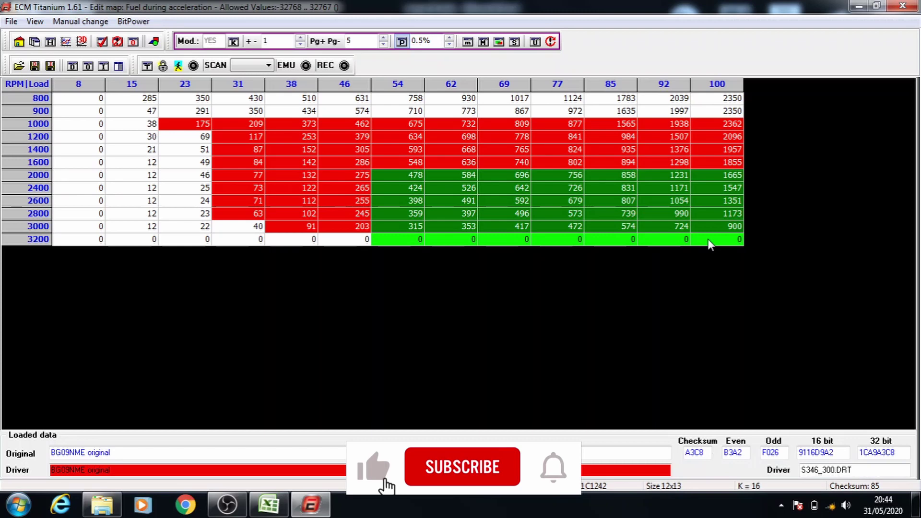
key(alt+Tab)
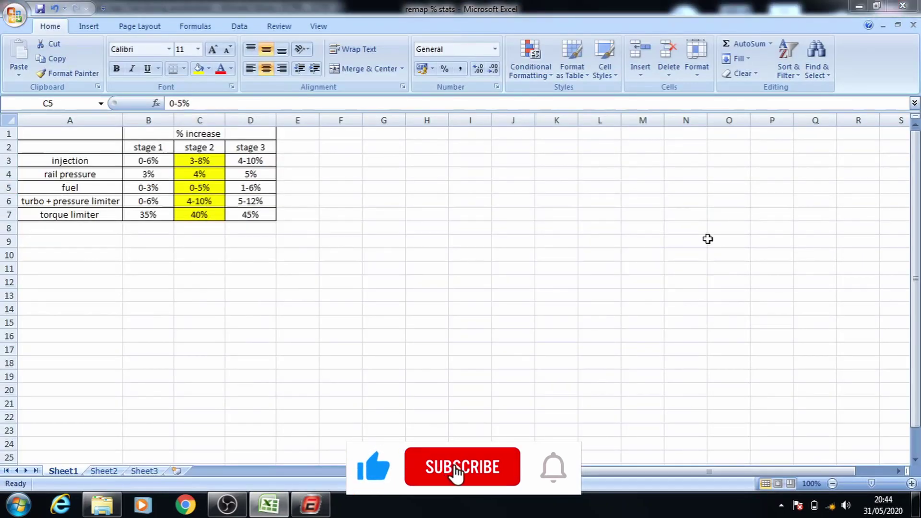
key(alt+Tab)
drag(475, 191, 761, 259)
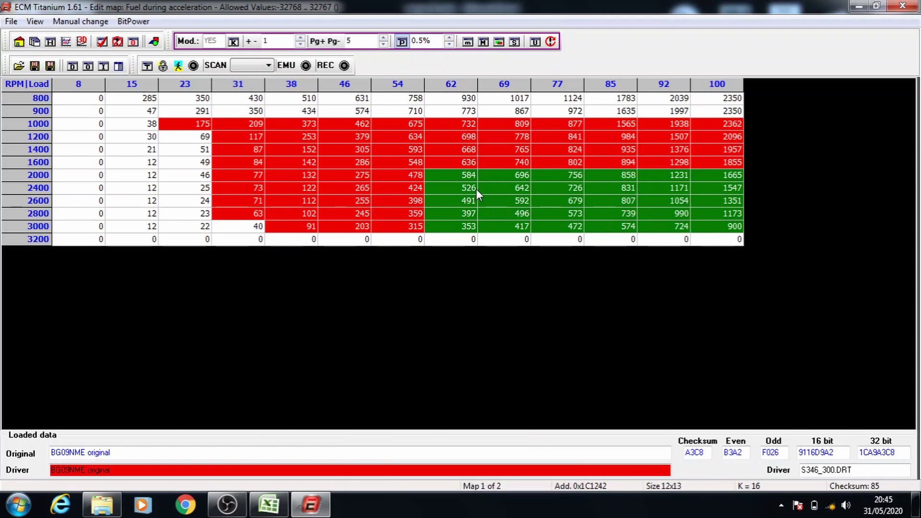
key(plus)
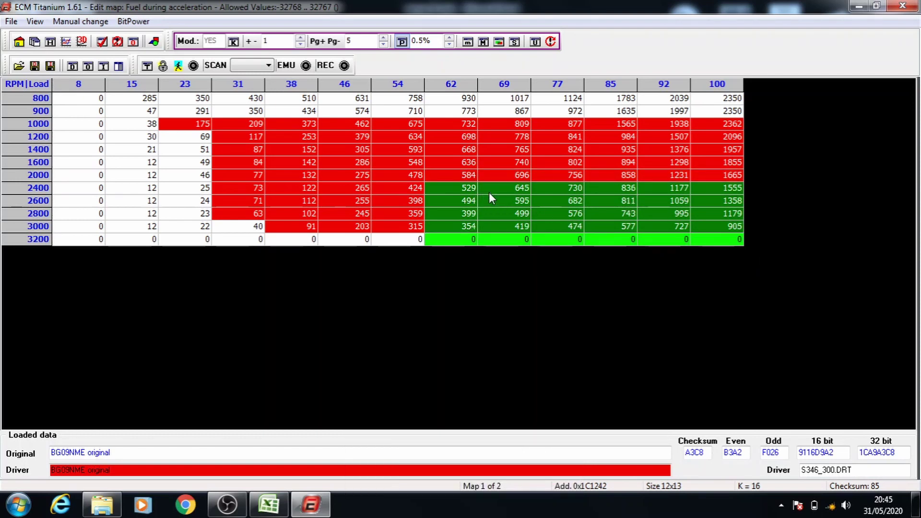
Step: Raise the Fuel during acceleration blocks starting at 2600 rpm/load 69, 2800/77 and 3000/85 by 0.5% each, all through 3200/100
drag(489, 195, 699, 243)
key(plus)
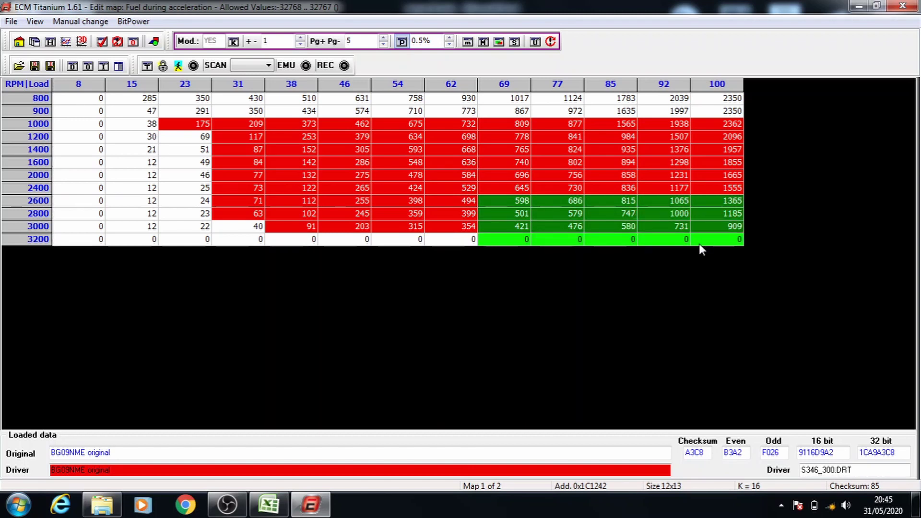
drag(575, 213, 691, 240)
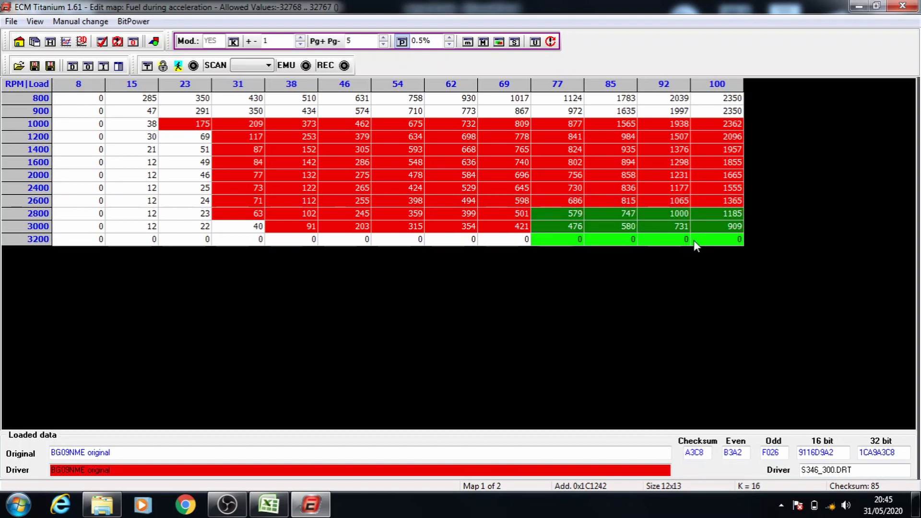
key(plus)
drag(609, 218, 623, 232)
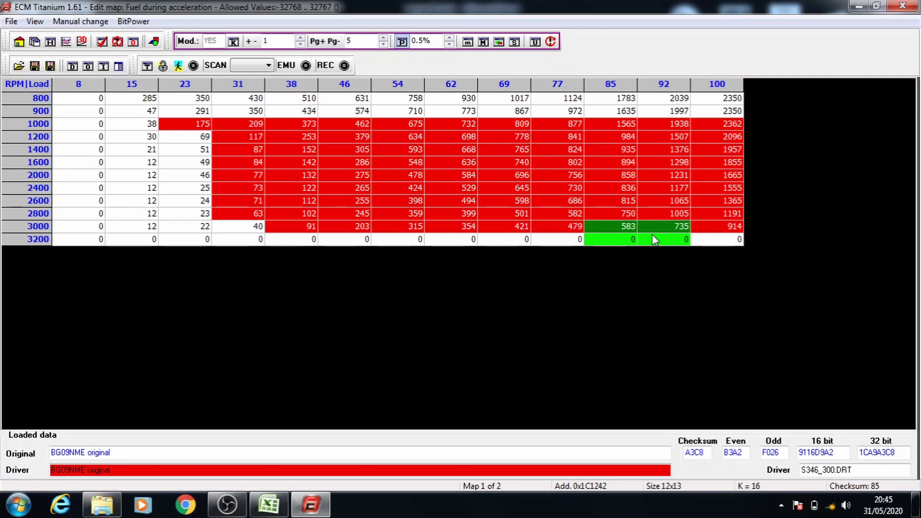
key(plus)
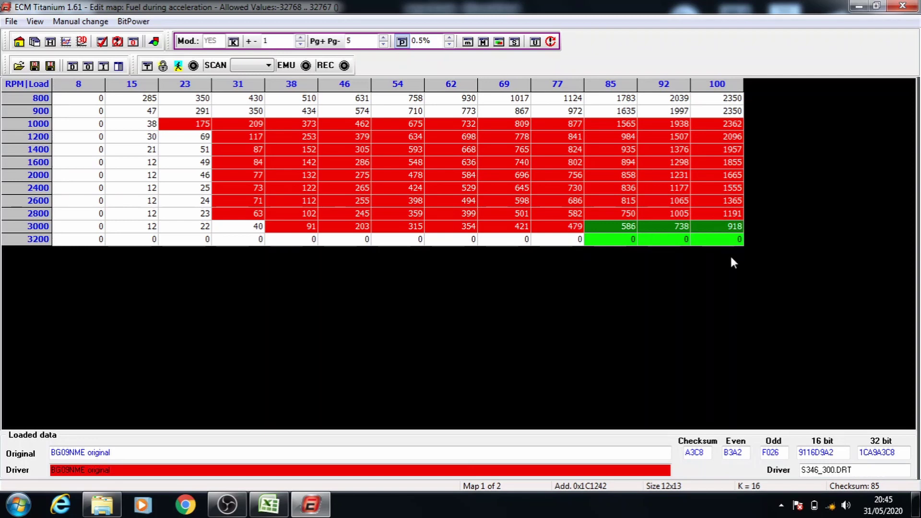
Step: Save and close the Fuel during acceleration map without modifying similar maps
click(693, 239)
shift+click(688, 239)
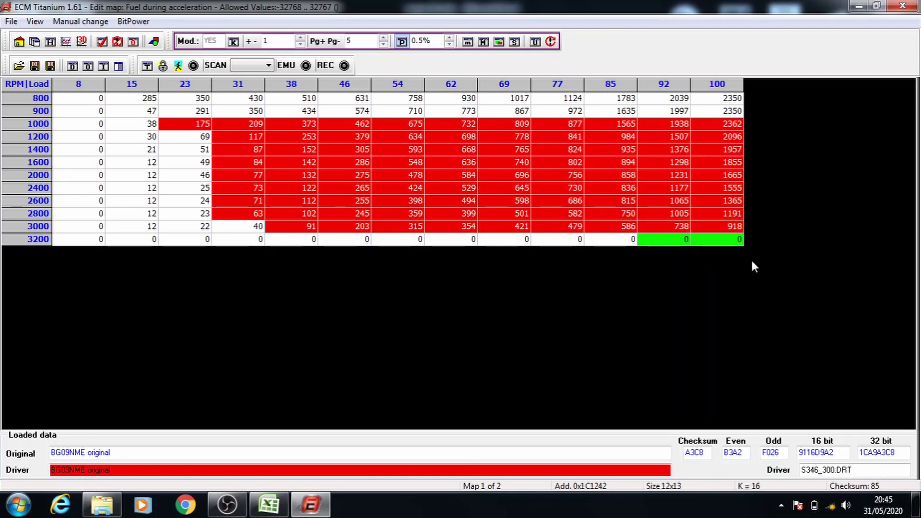
click(902, 6)
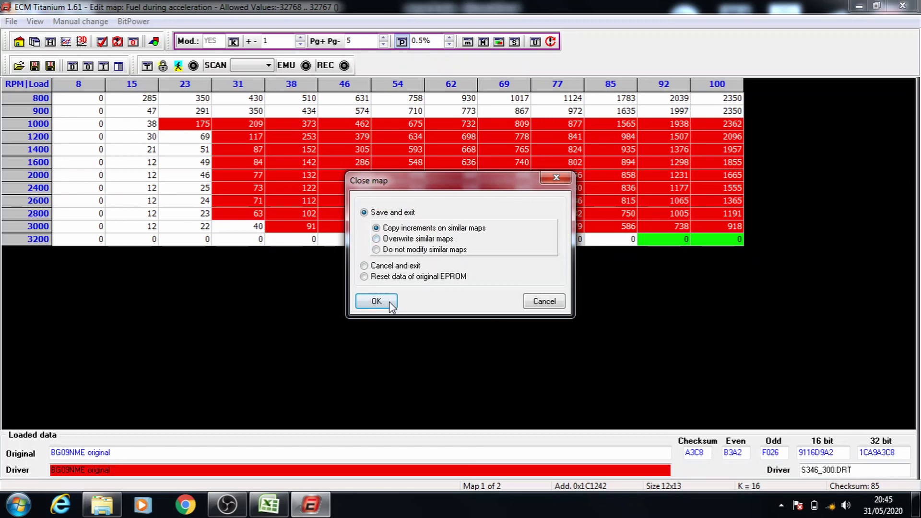
click(398, 250)
click(384, 301)
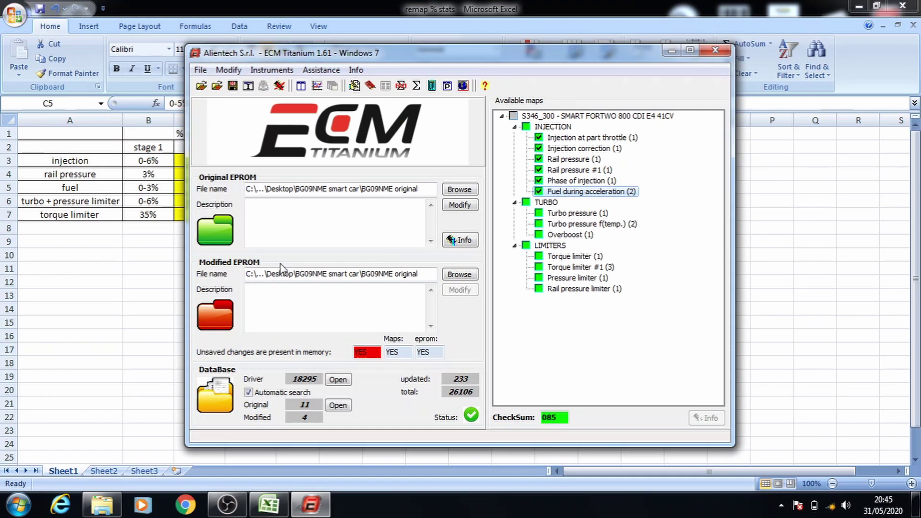
Step: Check the stage 2 turbo + pressure limiter percentage in the Excel sheet, and open the Turbo pressure map in ECM Titanium
key(alt+Tab)
click(196, 201)
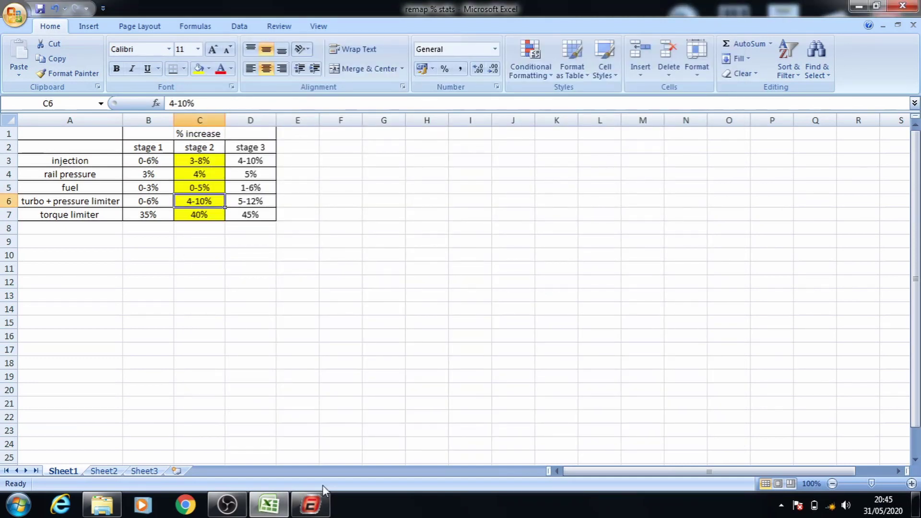
click(320, 503)
click(600, 214)
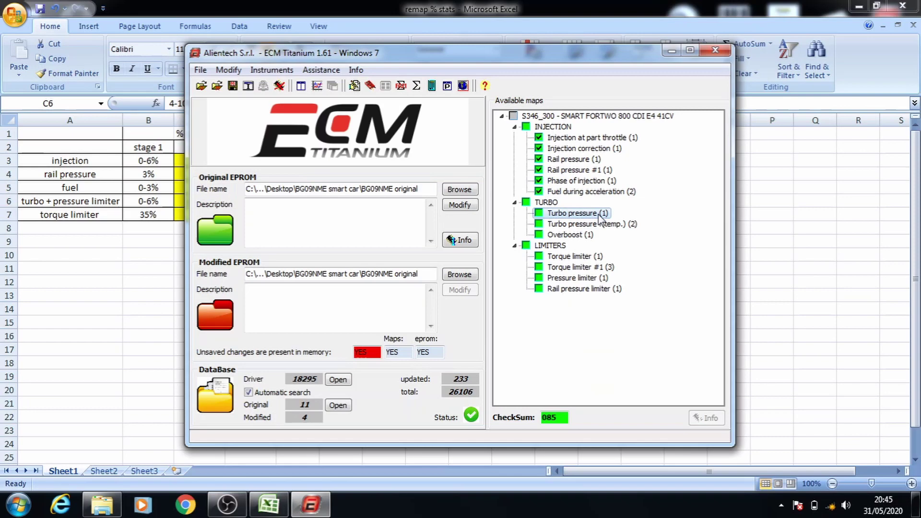
double_click(600, 214)
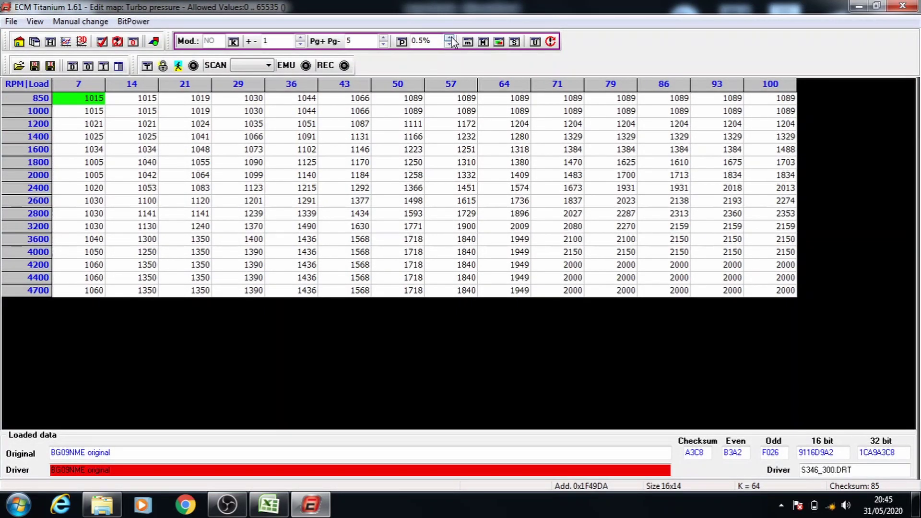
Step: Enable 1.0% percent variation and raise the Turbo pressure blocks from 1000 rpm/load 21 and 1200/29 through 4700/100 by 1% each
click(402, 41)
drag(199, 111, 788, 291)
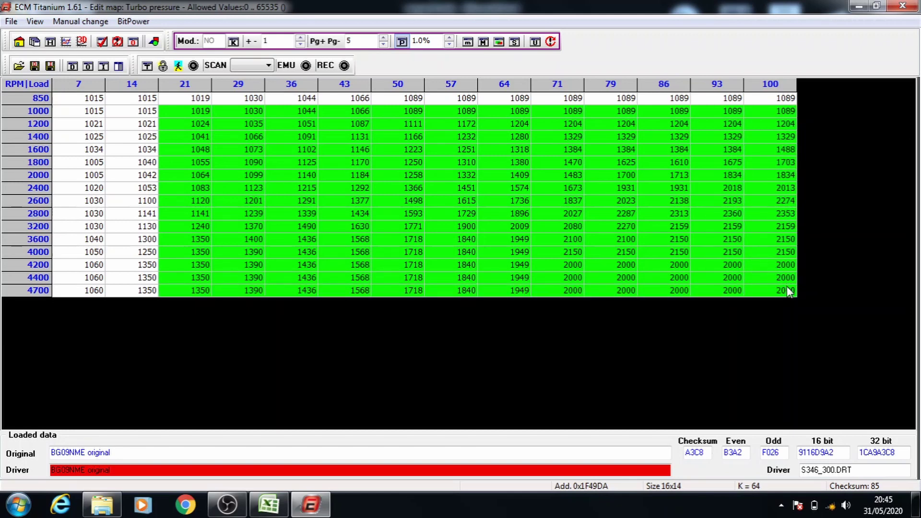
key(plus)
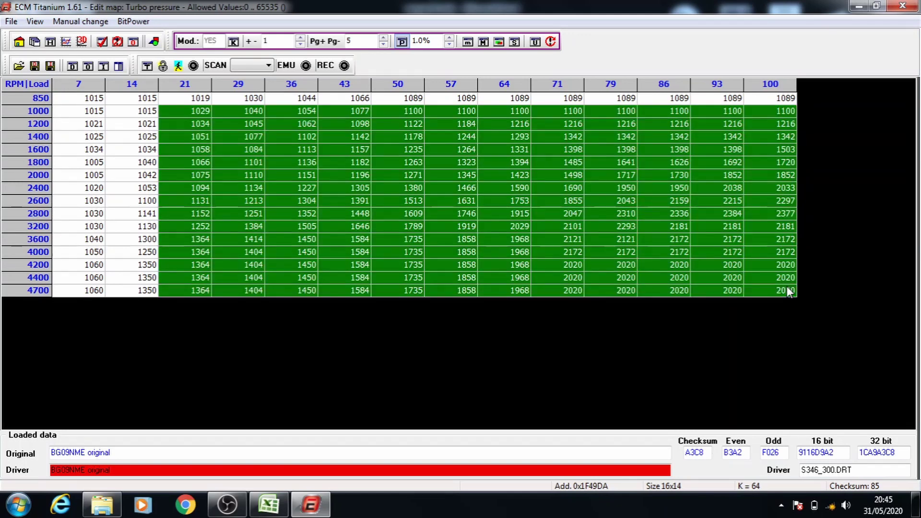
drag(243, 126, 775, 278)
key(plus)
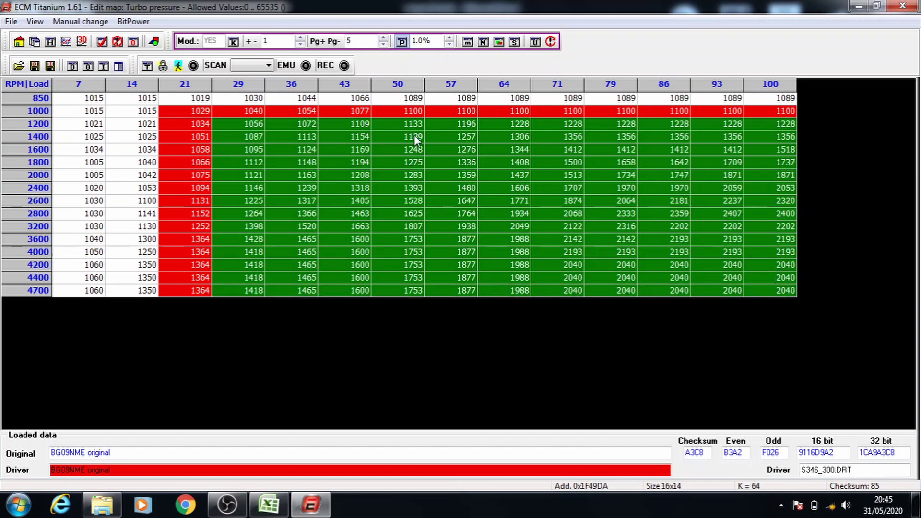
Step: Raise the Turbo pressure blocks starting at 1400 rpm/load 36, 1600/43 and 1800/50 by 1% each, all through 4700/100
drag(284, 135, 810, 301)
key(plus)
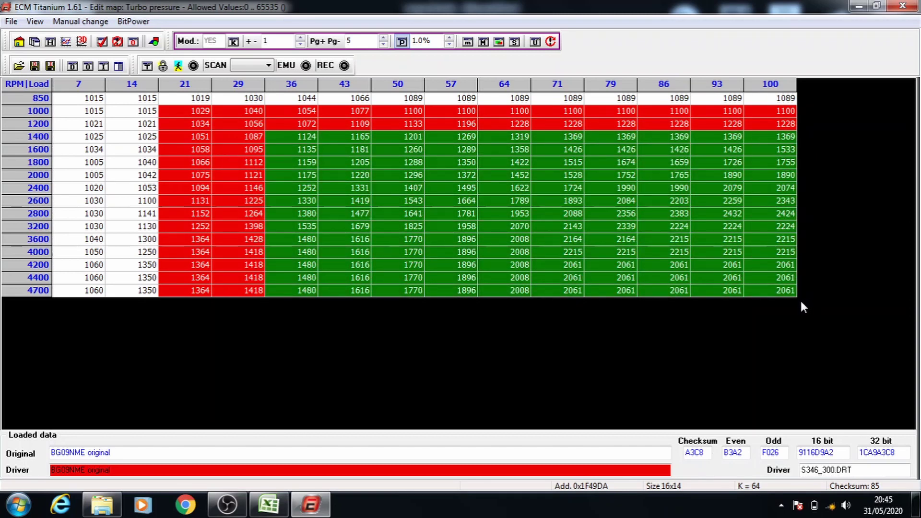
drag(352, 152, 794, 305)
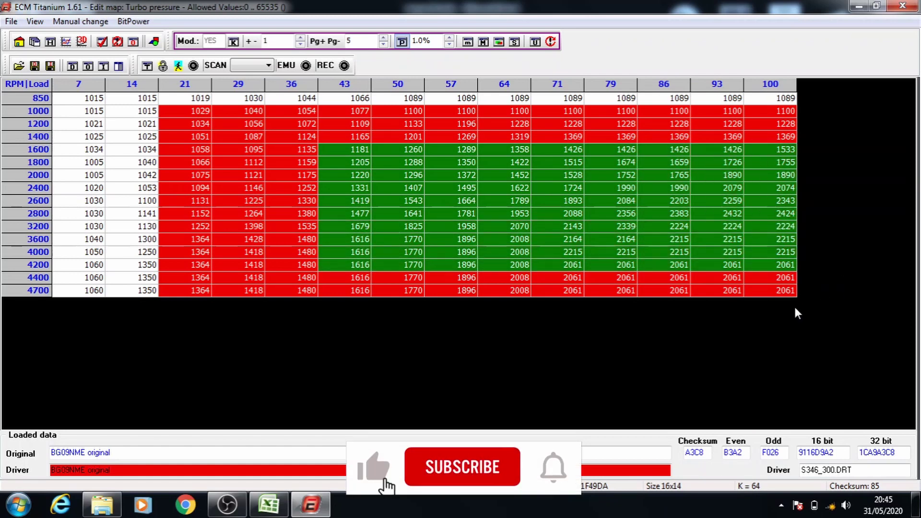
key(plus)
drag(398, 163, 804, 322)
key(plus)
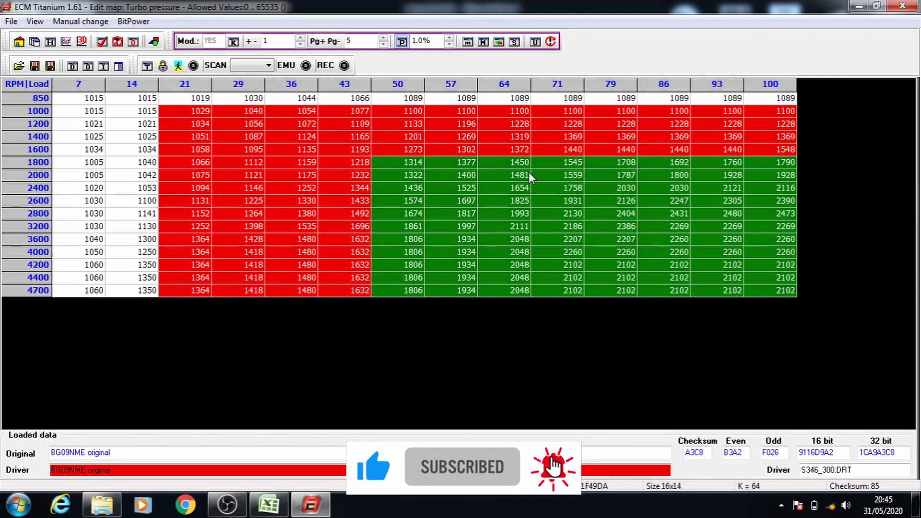
Step: Raise the Turbo pressure blocks starting at 2000 rpm/load 57, 2400/64 and 2600/71 by 1% each, all through 4700/100
drag(455, 174, 774, 288)
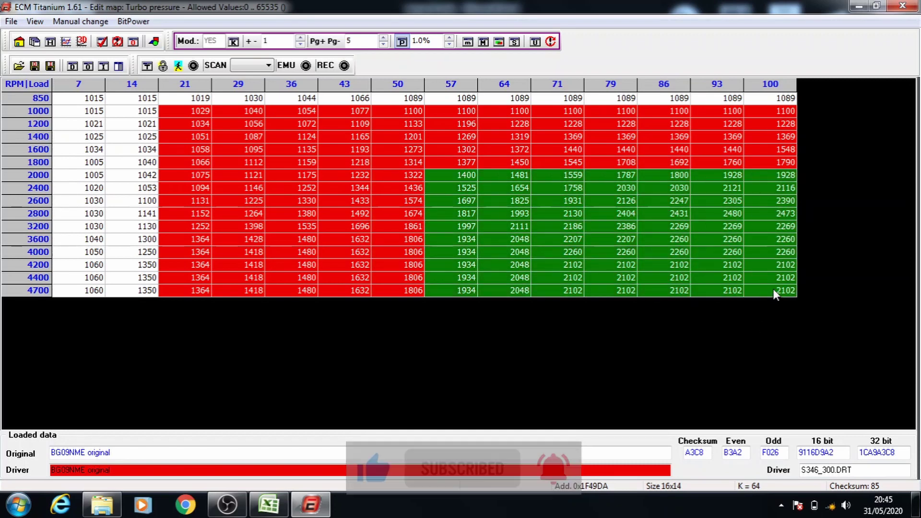
key(plus)
drag(519, 188, 785, 298)
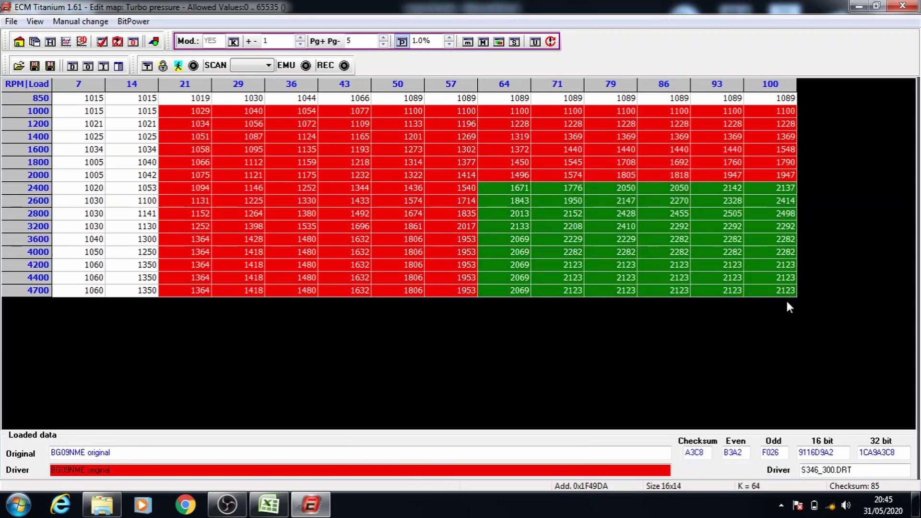
key(plus)
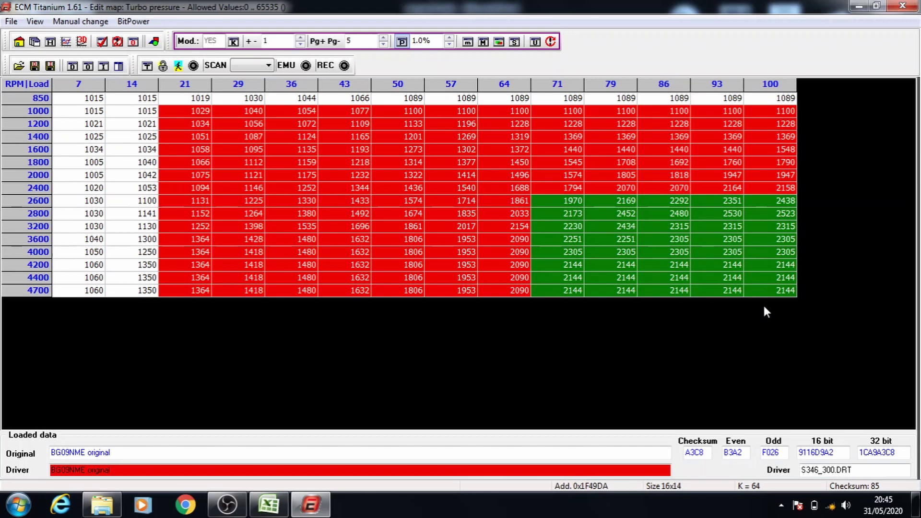
key(plus)
Step: Raise the Turbo pressure blocks starting at 2800 rpm/load 79 and 3200/86 by 1% each, both through 4700/100
drag(623, 212, 792, 334)
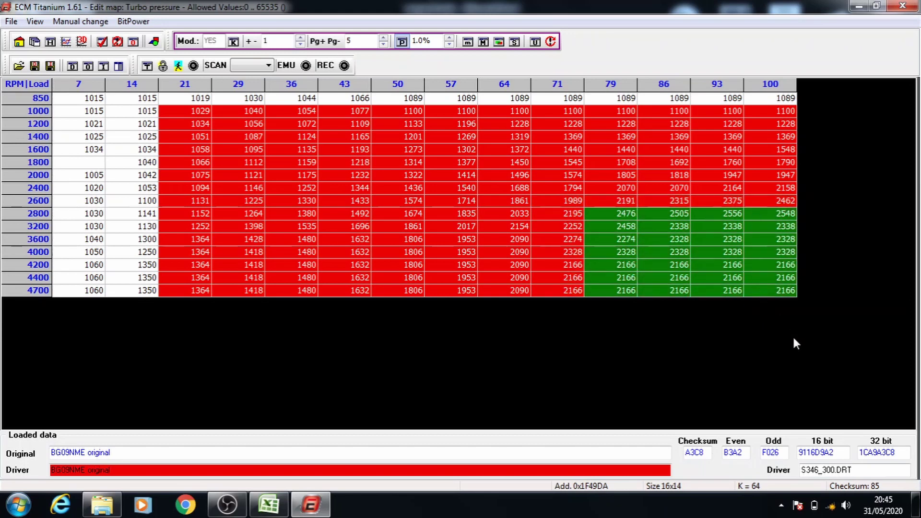
key(plus)
drag(679, 225, 781, 308)
key(plus)
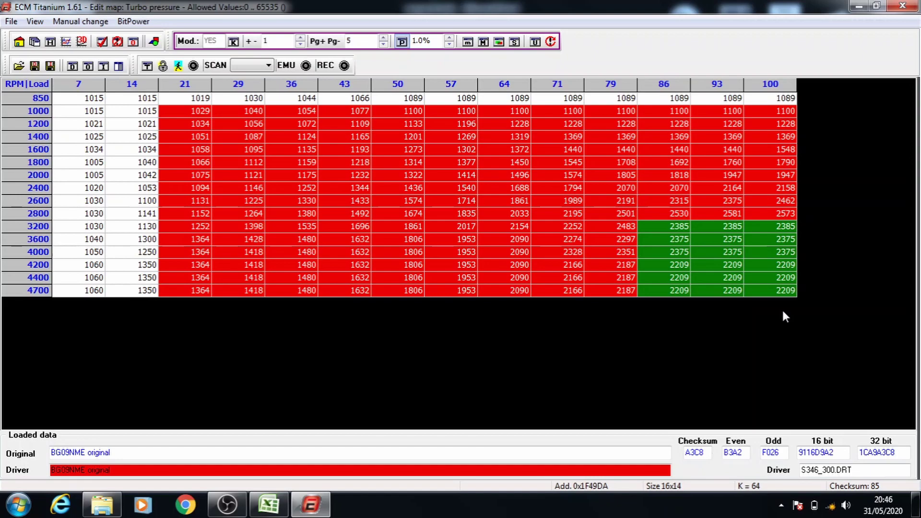
Step: Save and close the Turbo pressure map, and open the Turbo pressure f(temp.) map
click(902, 5)
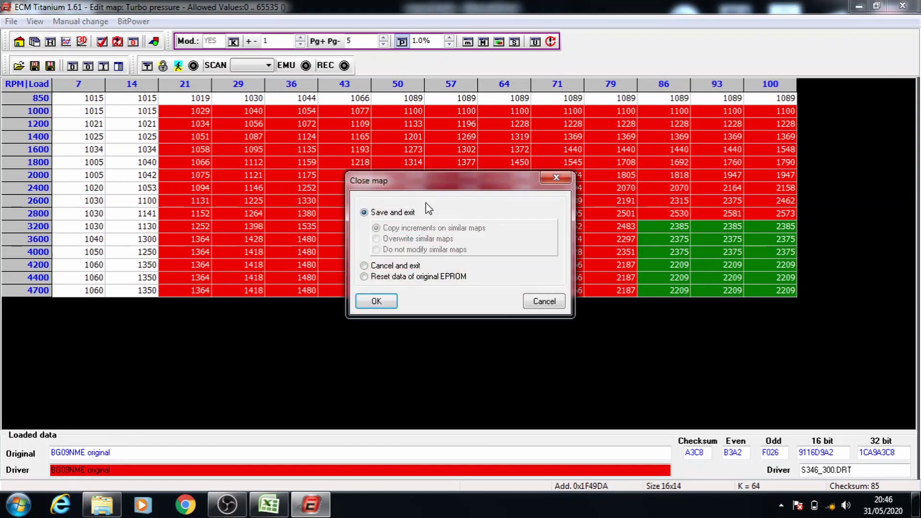
click(382, 306)
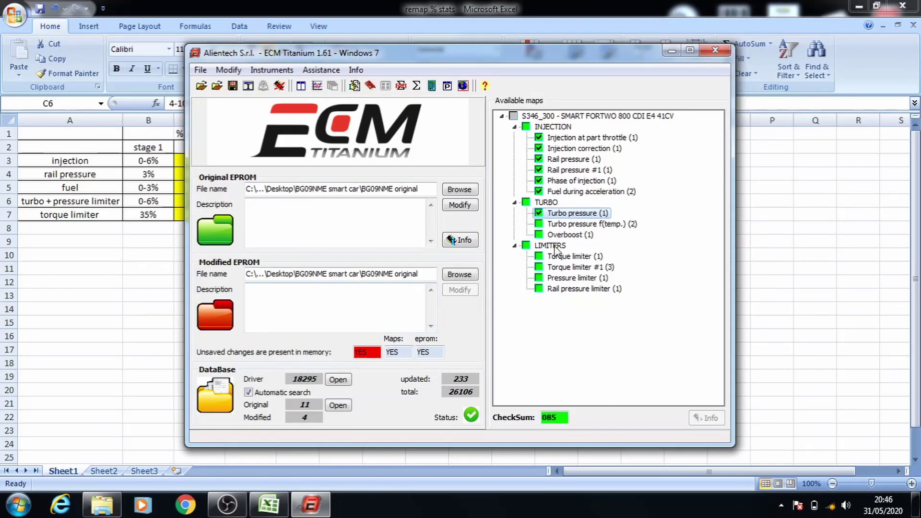
double_click(568, 224)
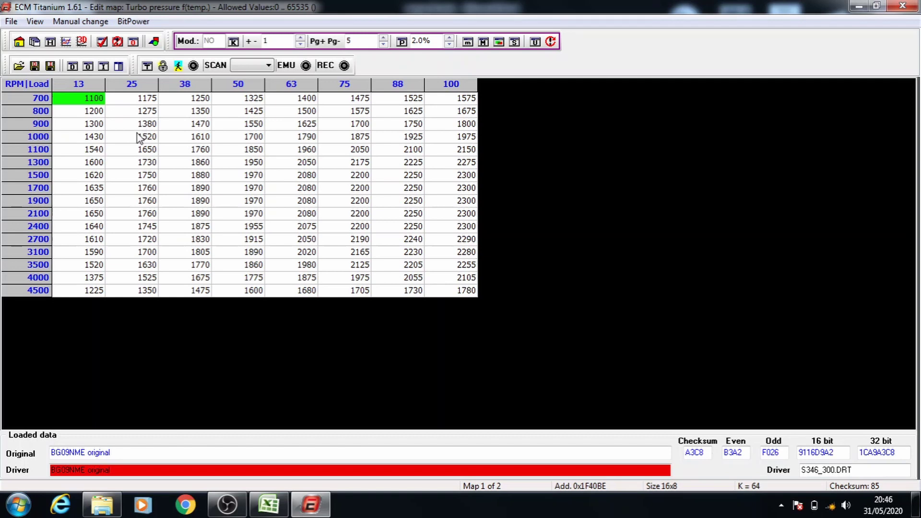
Step: Raise the Turbo pressure f(temp.) blocks starting at 1000 rpm/load 25, 1100/38 and 1300/50 by 5 units each, all through 4500/100
drag(139, 136, 461, 308)
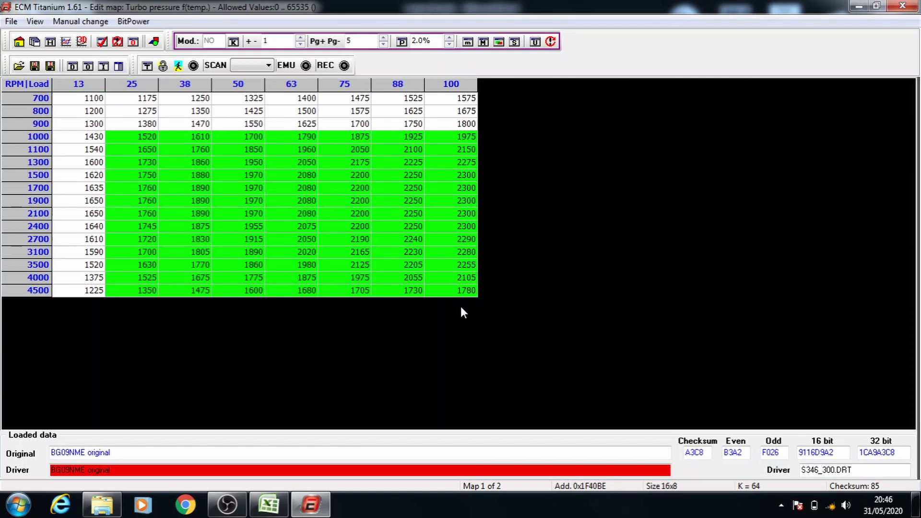
key(Page_Up)
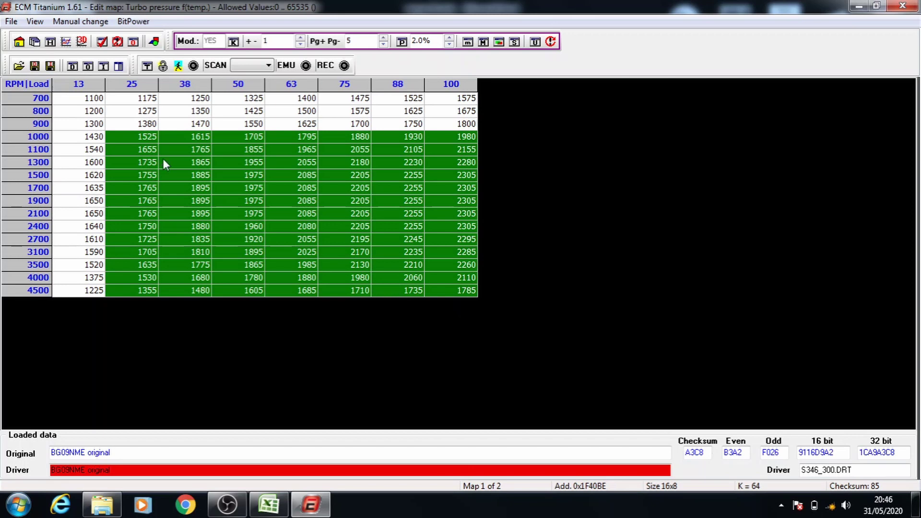
drag(180, 153, 471, 297)
key(Page_Up)
drag(232, 163, 469, 314)
key(Page_Up)
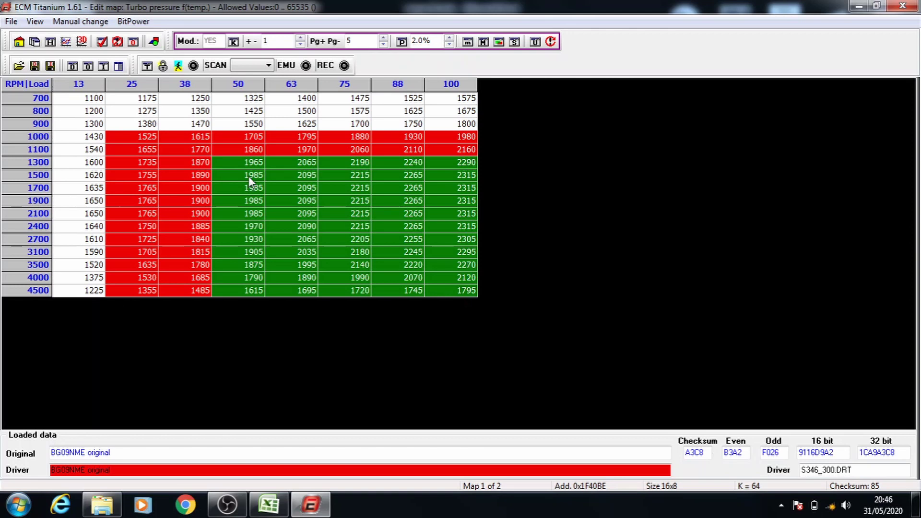
Step: Raise the Turbo pressure f(temp.) blocks starting at 1500 rpm/load 63 and 1700/75 by 5 units each, both through 4500/100
drag(272, 175, 446, 326)
key(Page_Up)
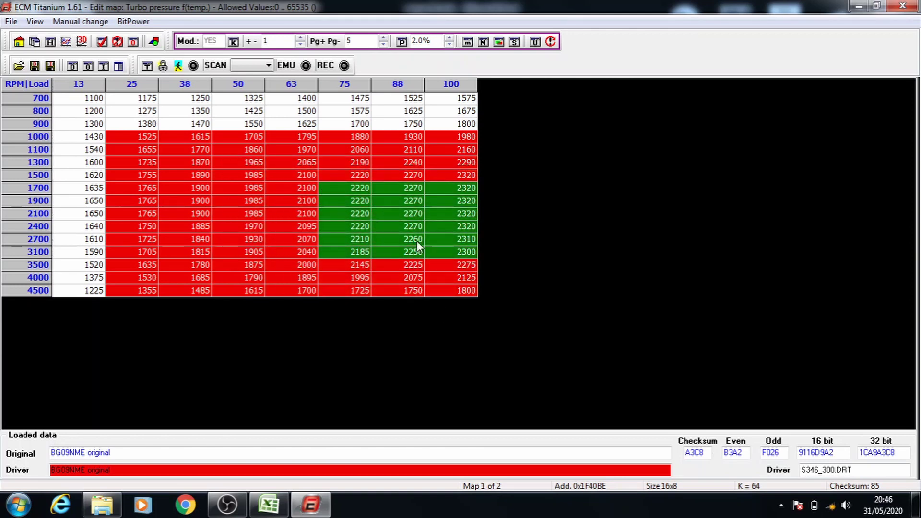
key(Page_Up)
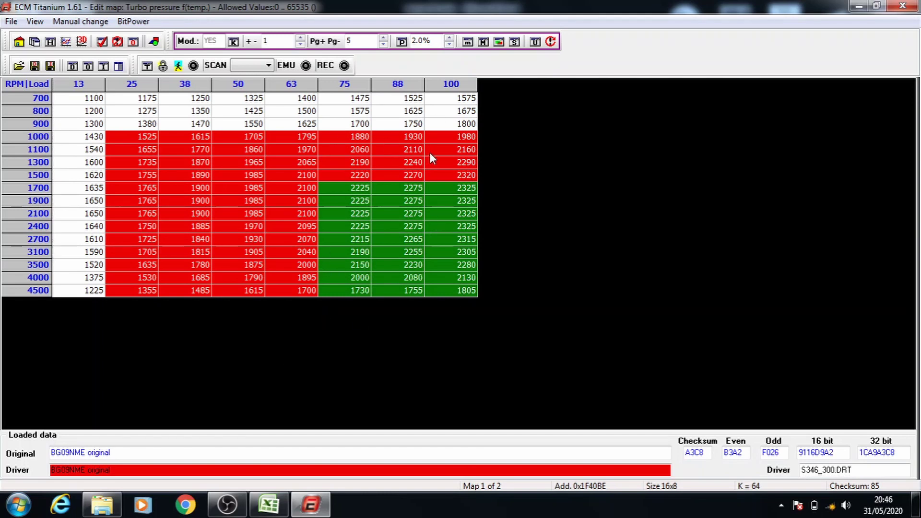
Step: Save and close the Turbo pressure f(temp.) map with increments copied to similar maps, and open the Pressure limiter map
click(902, 6)
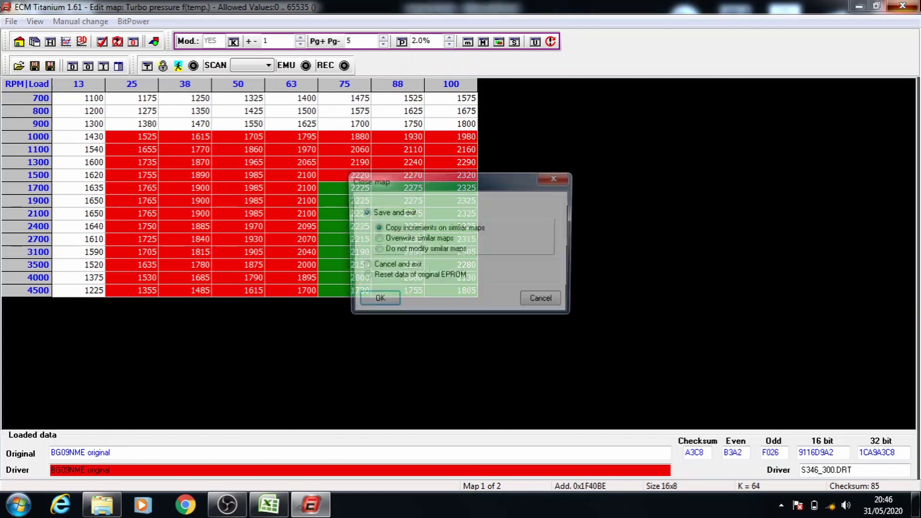
click(377, 301)
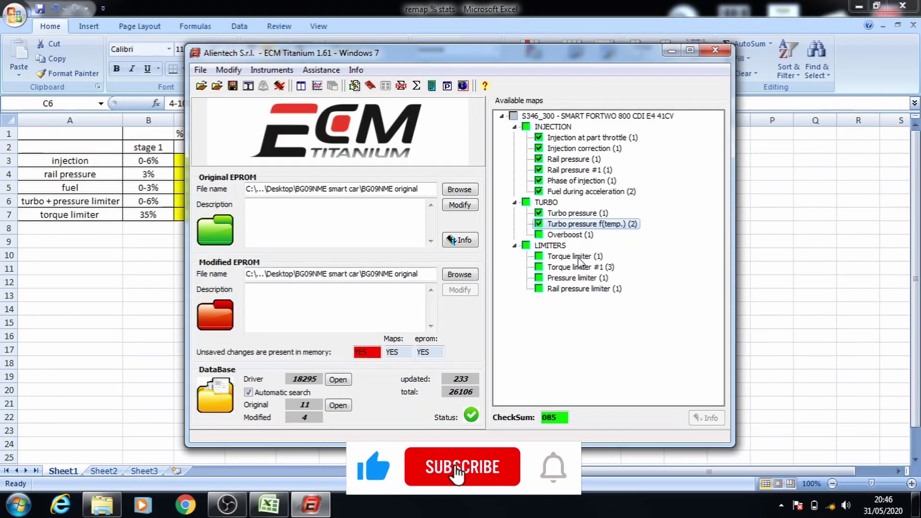
double_click(576, 289)
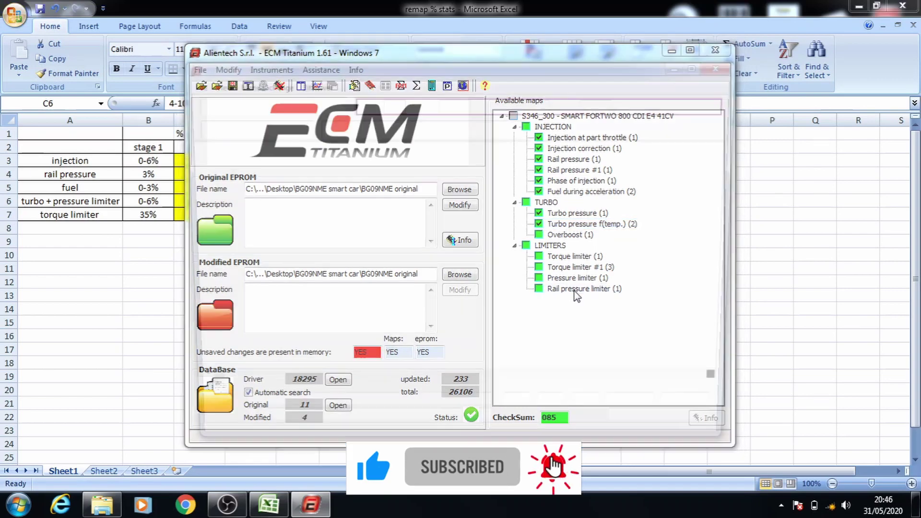
key(Escape)
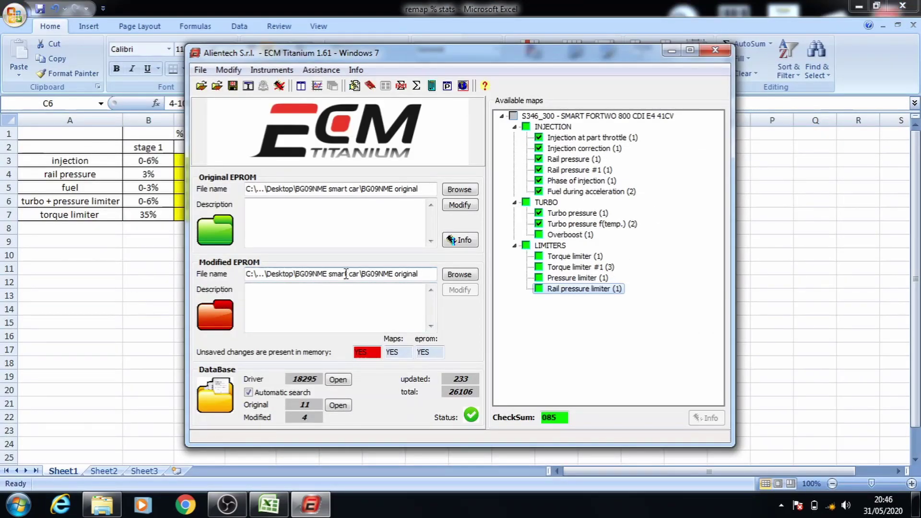
double_click(555, 278)
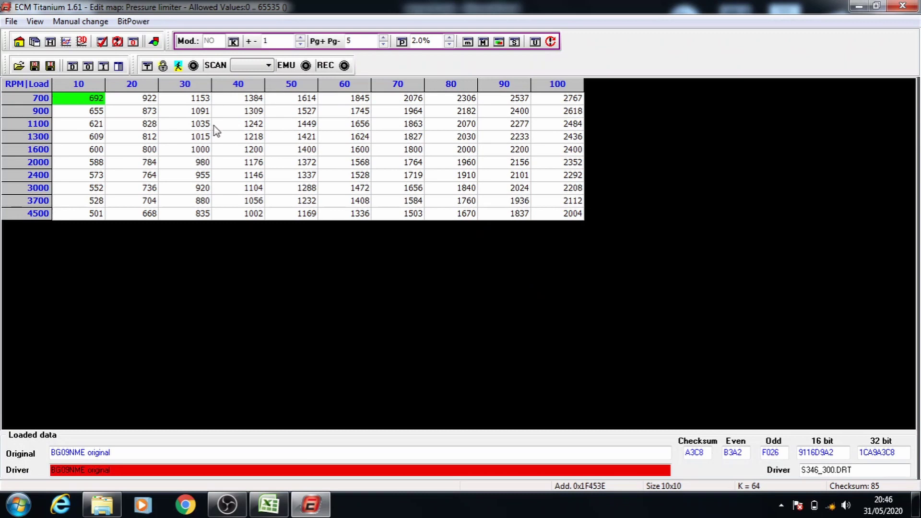
Step: Enable 2.0% percent variation and raise the Pressure limiter blocks from 1100 rpm/load 20 and 1300/30 through 4500/100 by 2% each
drag(142, 124, 550, 211)
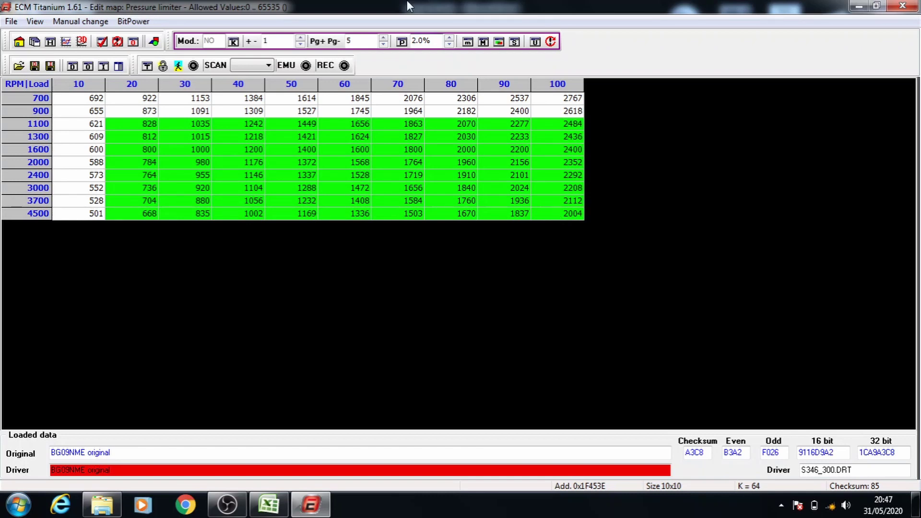
click(402, 41)
key(plus)
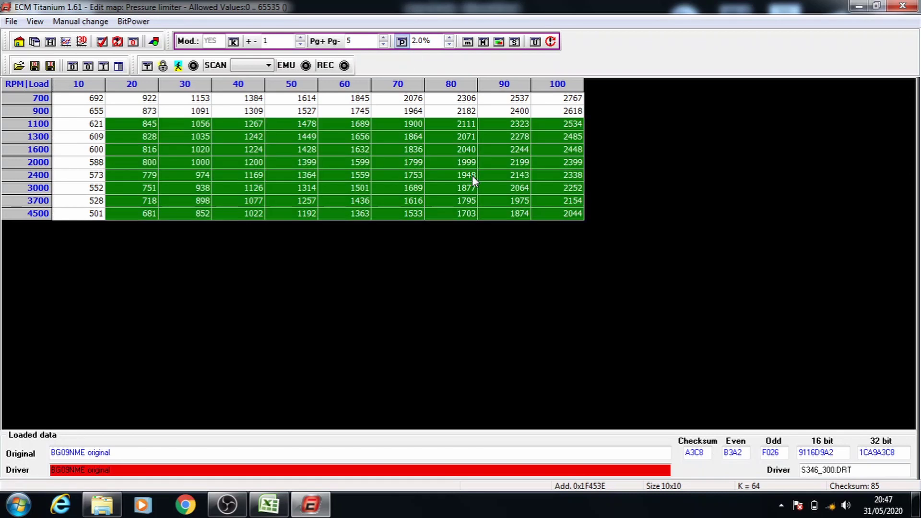
drag(195, 137, 517, 202)
key(plus)
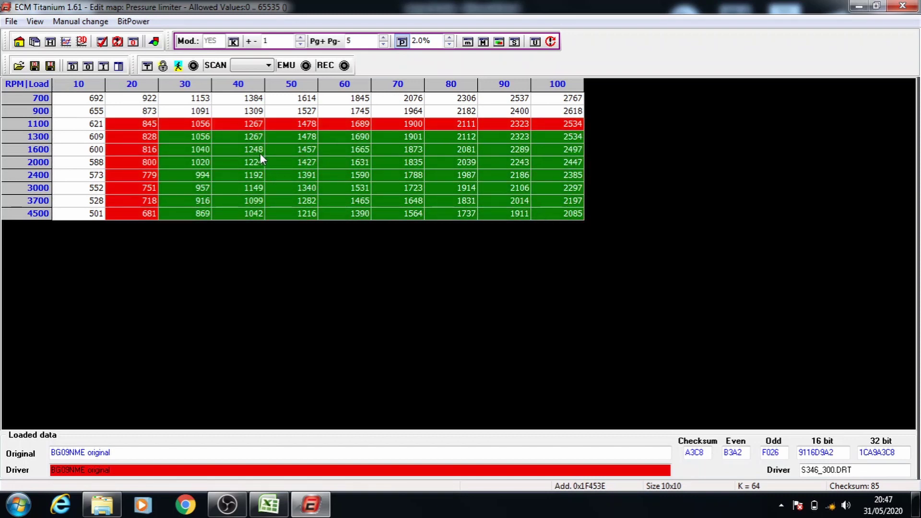
Step: Raise the Pressure limiter blocks starting at 1600 rpm/load 40, 2000/50 and 2400/60 by 2% each, all through 4500/100
drag(260, 154, 530, 202)
key(plus)
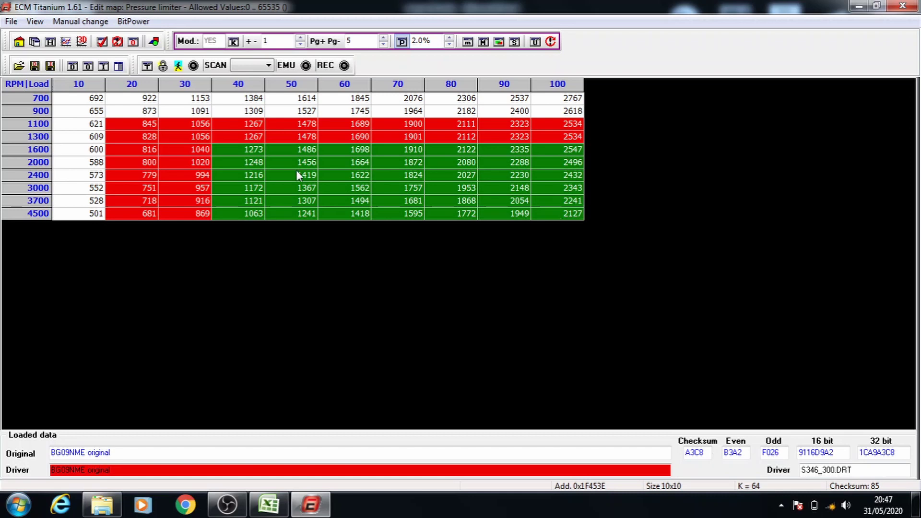
drag(296, 167, 577, 235)
key(plus)
click(352, 175)
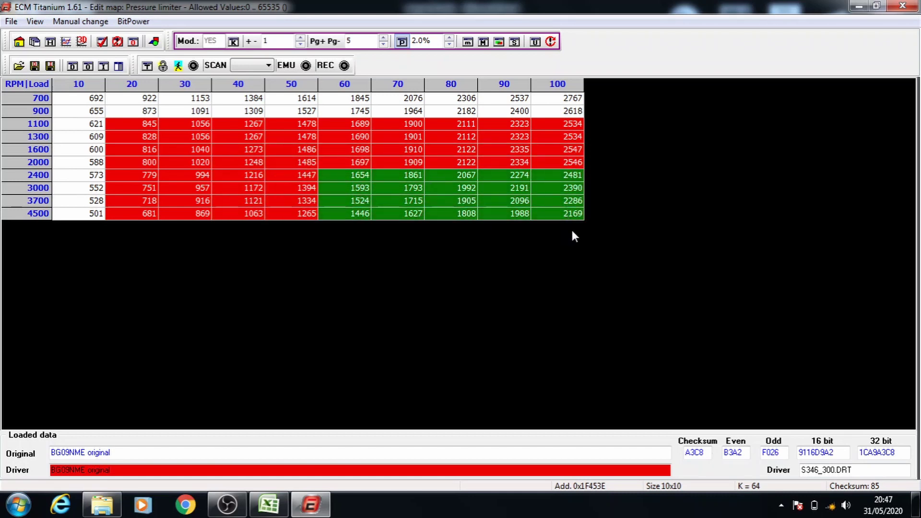
key(plus)
Step: Save and close the Pressure limiter map, uncover the stage 2 column of the percentage sheet, and open the Torque limiter map
click(903, 6)
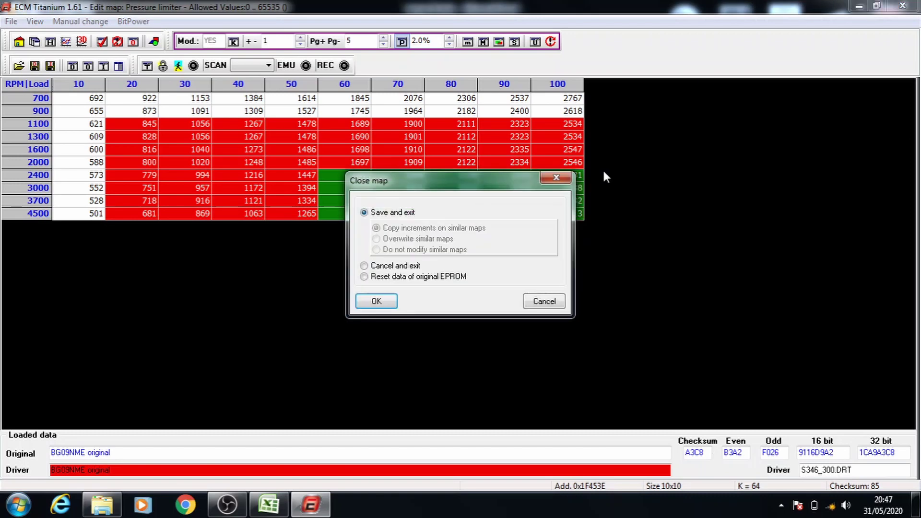
click(377, 301)
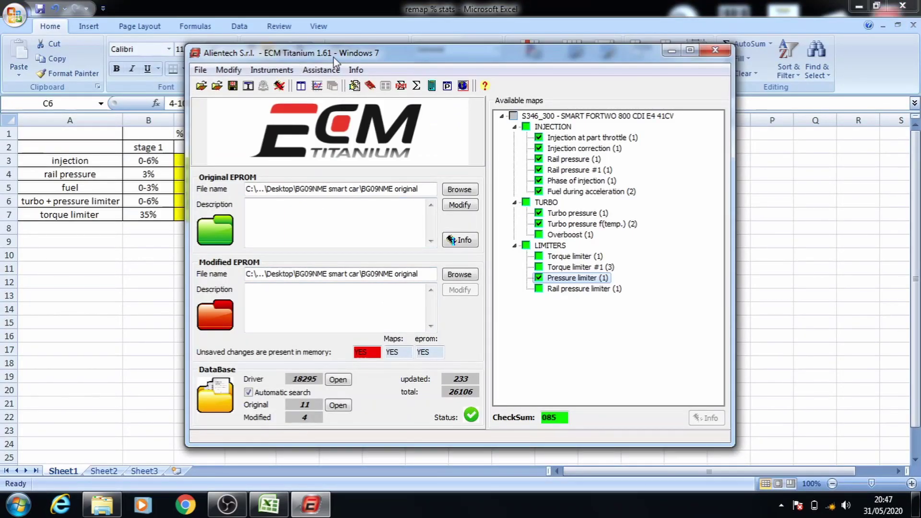
drag(338, 54, 413, 49)
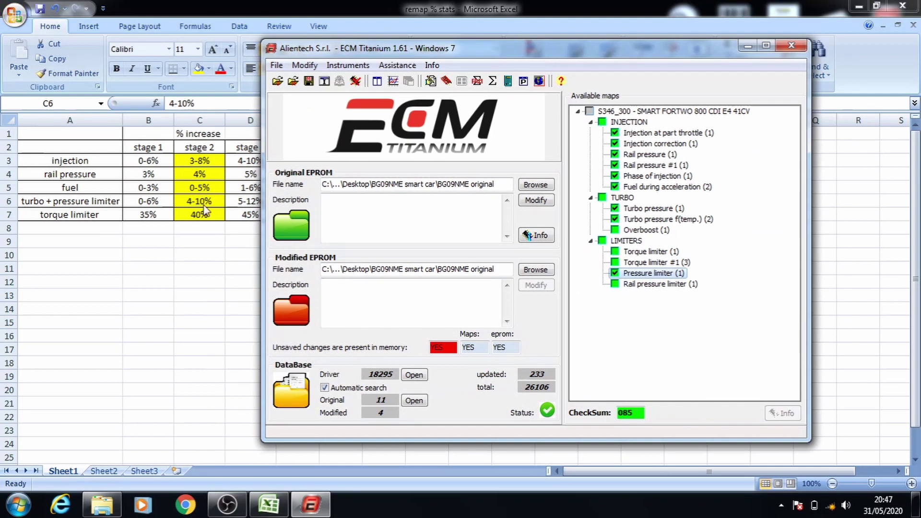
double_click(638, 252)
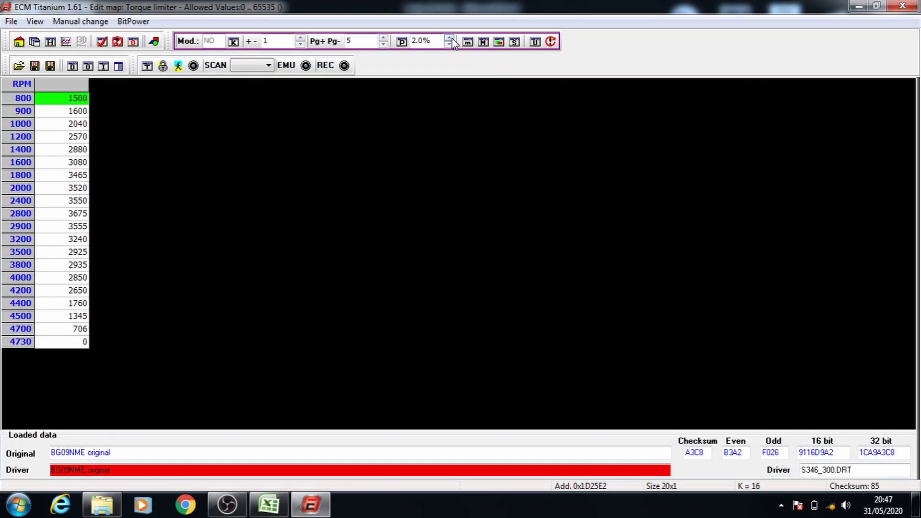
Step: Set the percent variation to 40.0% and apply it to all Torque limiter values from 800 through 4730 rpm
click(452, 39)
click(452, 38)
click(451, 39)
click(452, 38)
click(452, 38)
click(452, 39)
click(452, 38)
click(452, 38)
click(452, 38)
click(450, 39)
click(450, 39)
click(450, 38)
click(450, 38)
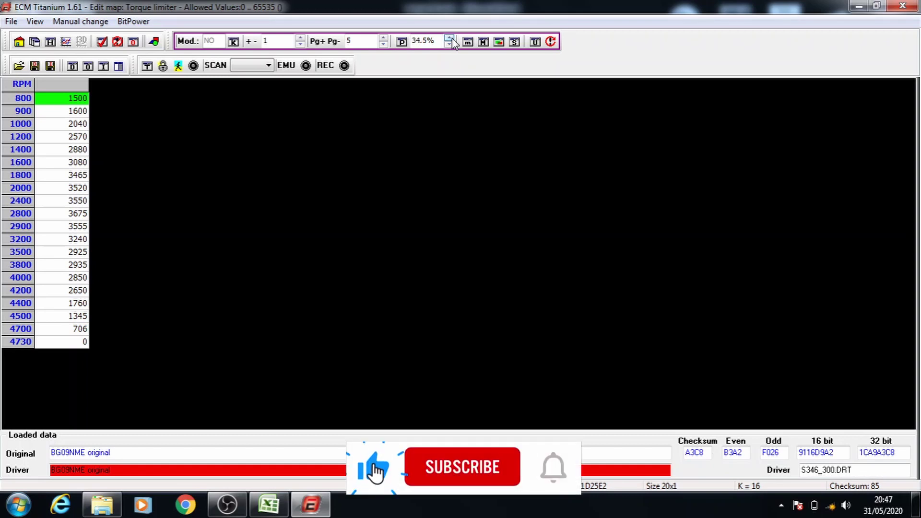
click(450, 39)
click(450, 39)
click(450, 38)
click(450, 38)
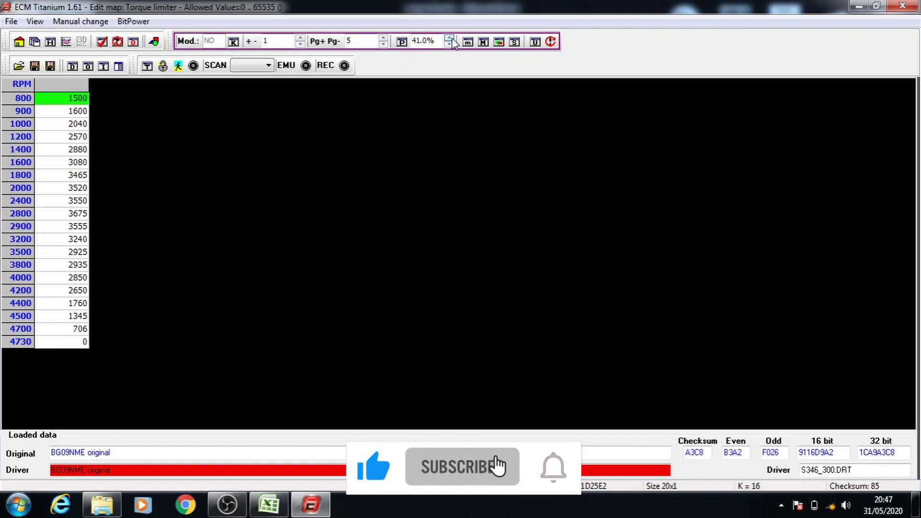
click(450, 38)
click(451, 38)
click(451, 38)
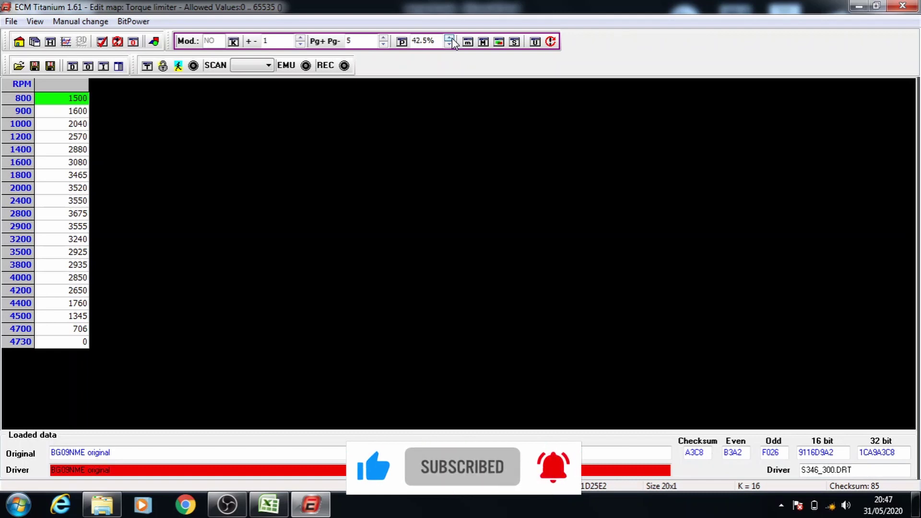
click(450, 45)
click(449, 45)
click(449, 45)
click(450, 44)
click(449, 45)
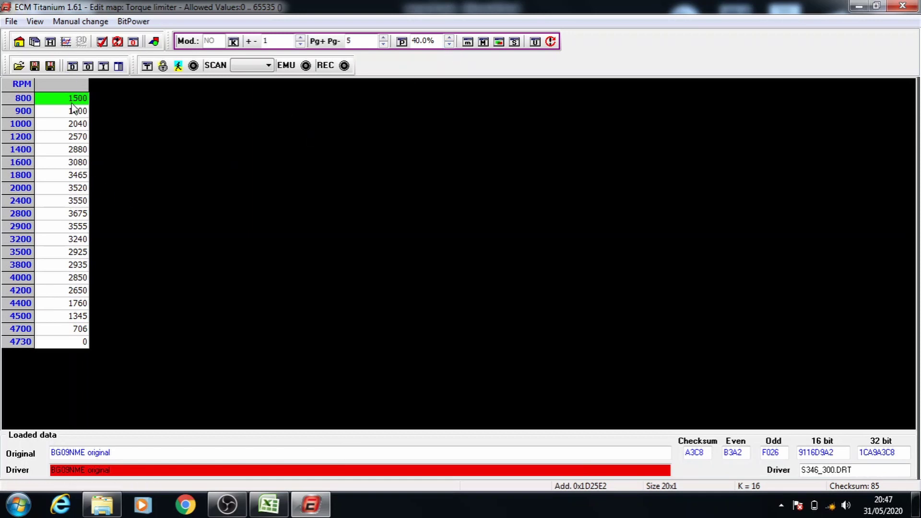
drag(71, 101, 58, 363)
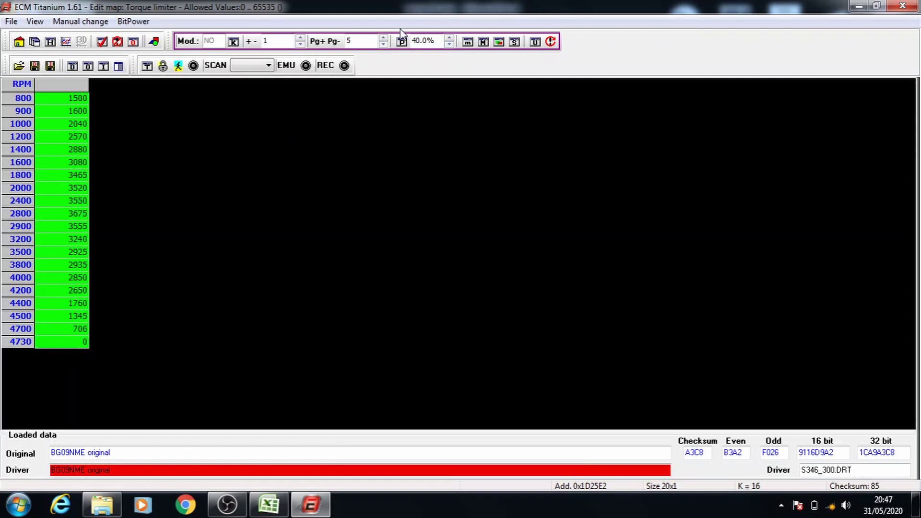
click(402, 41)
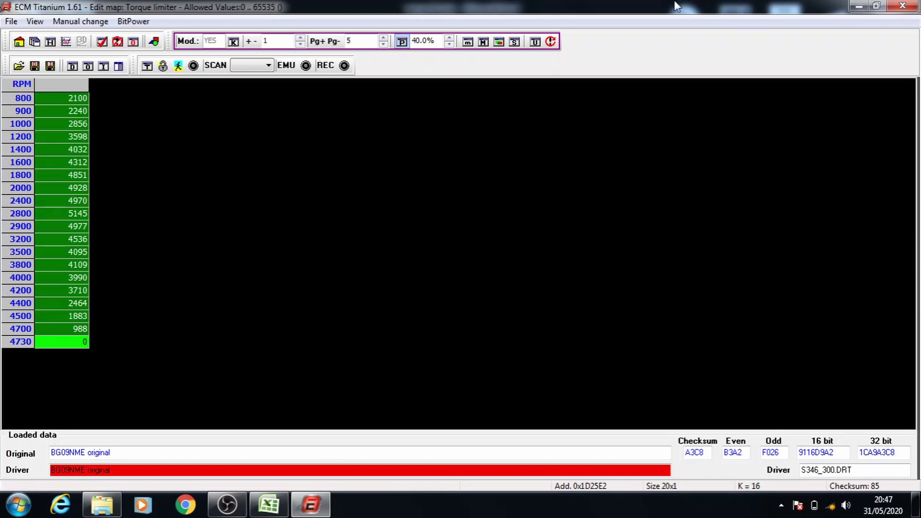
Step: Save and close the Torque limiter map, and open the first of the Torque limiter #1 maps for editing
click(903, 5)
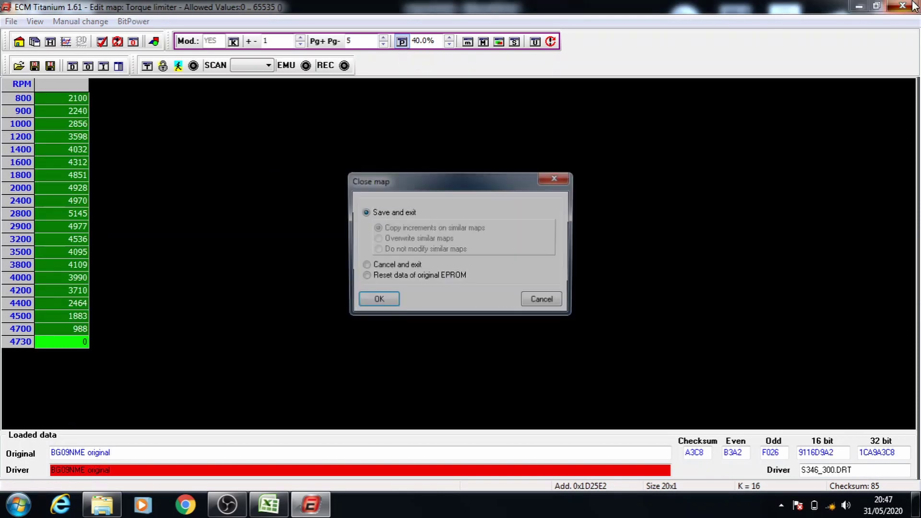
click(376, 301)
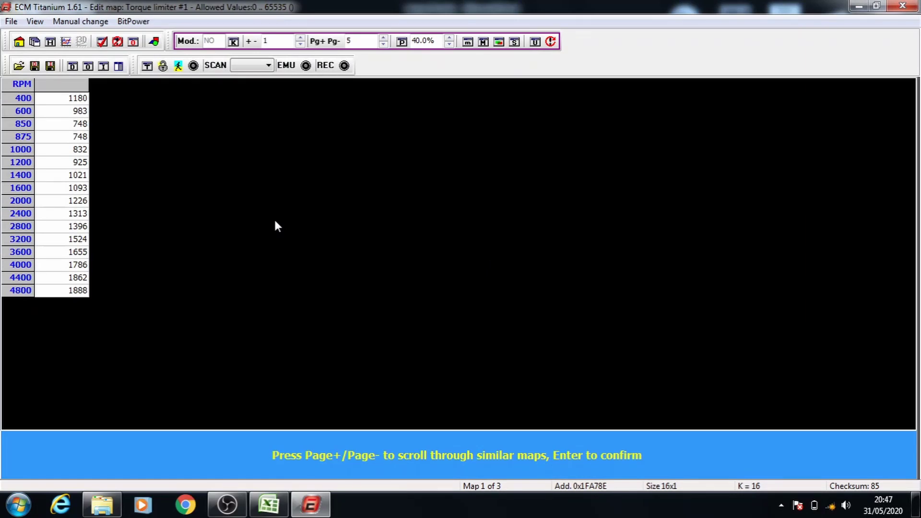
key(Return)
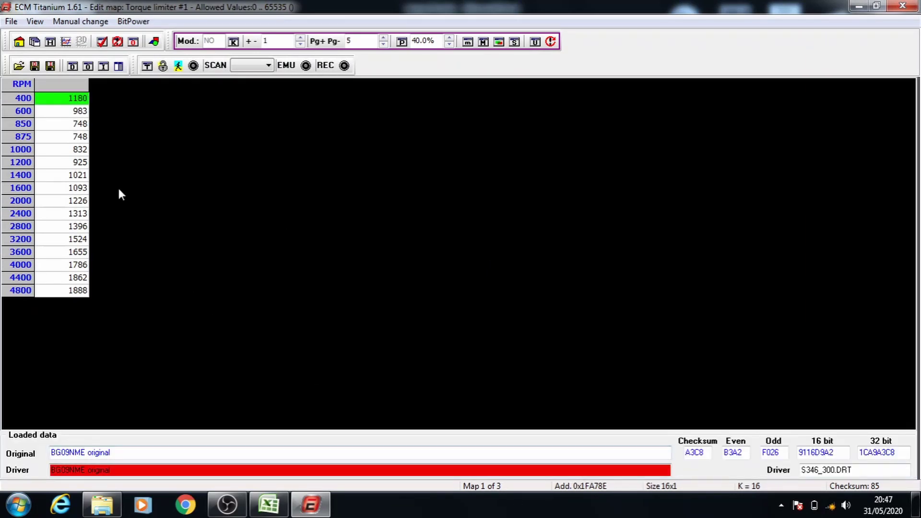
Step: Raise all Torque limiter #1 values from 400 through 4800 rpm by 40%, and save and close the map without modifying similar maps
drag(78, 111, 55, 327)
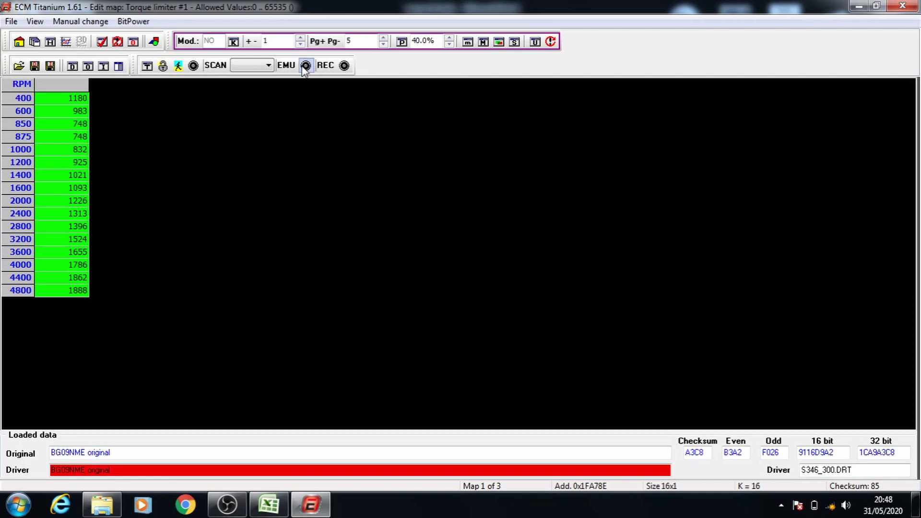
click(401, 42)
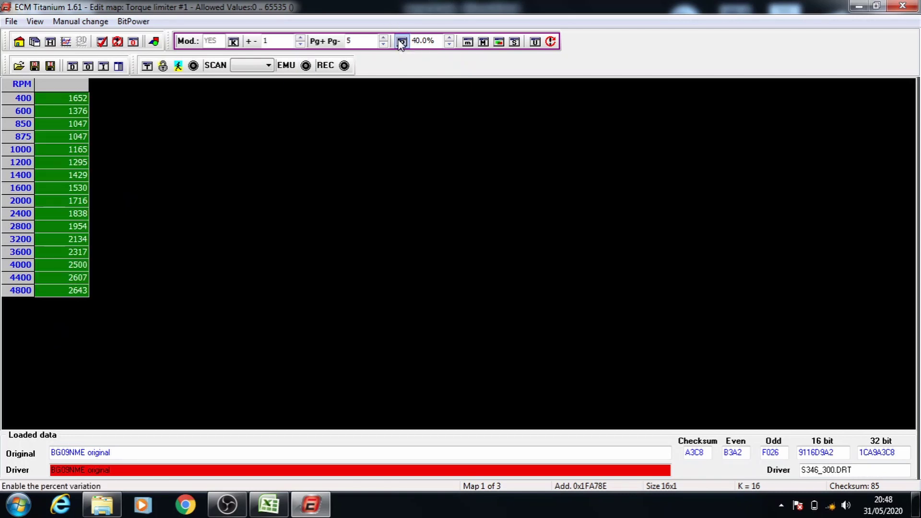
click(902, 6)
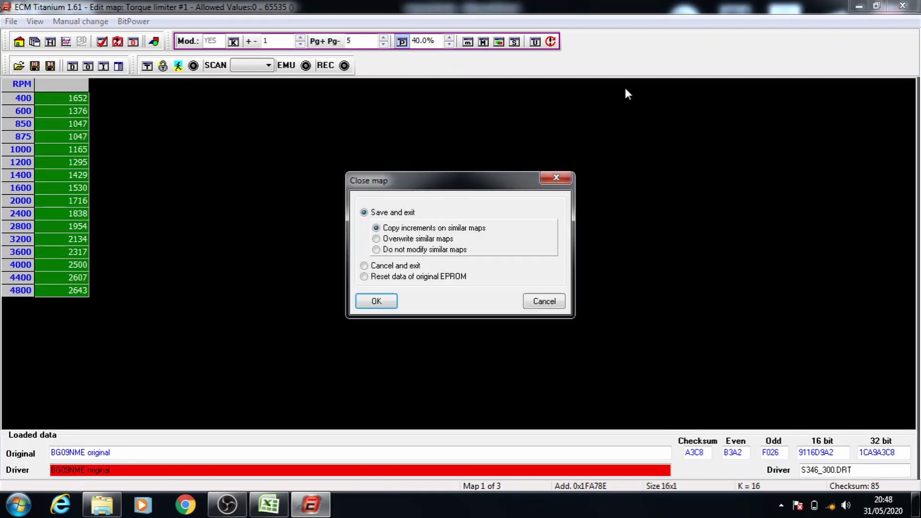
click(396, 249)
click(390, 307)
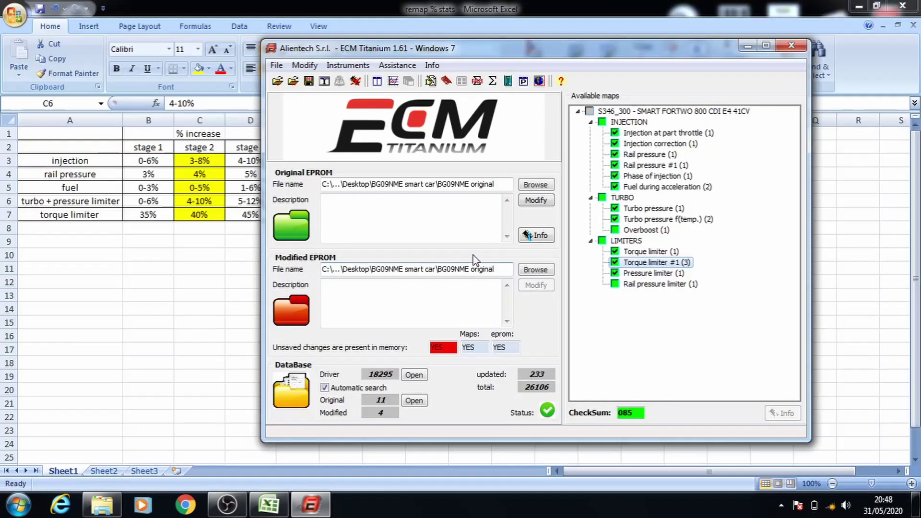
Step: Minimise the spreadsheet and start exporting the modified file, declining to save it into the database
click(869, 5)
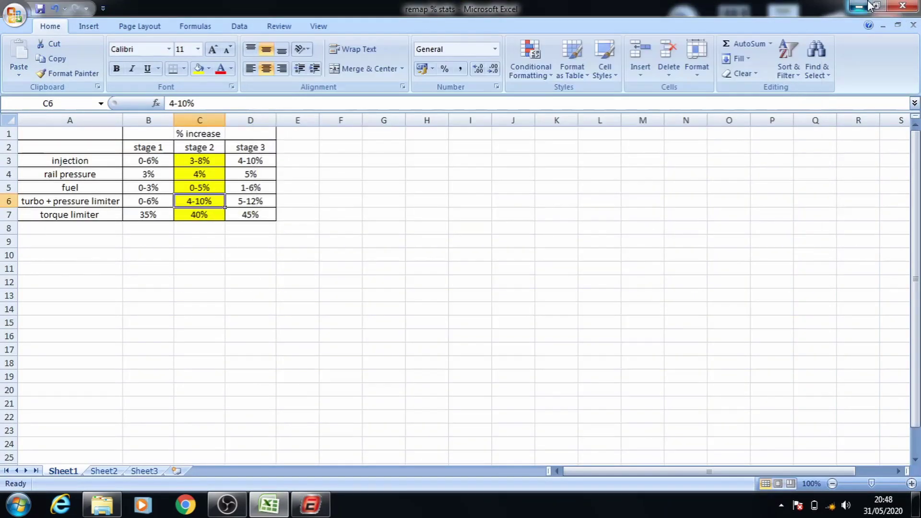
click(866, 5)
click(309, 81)
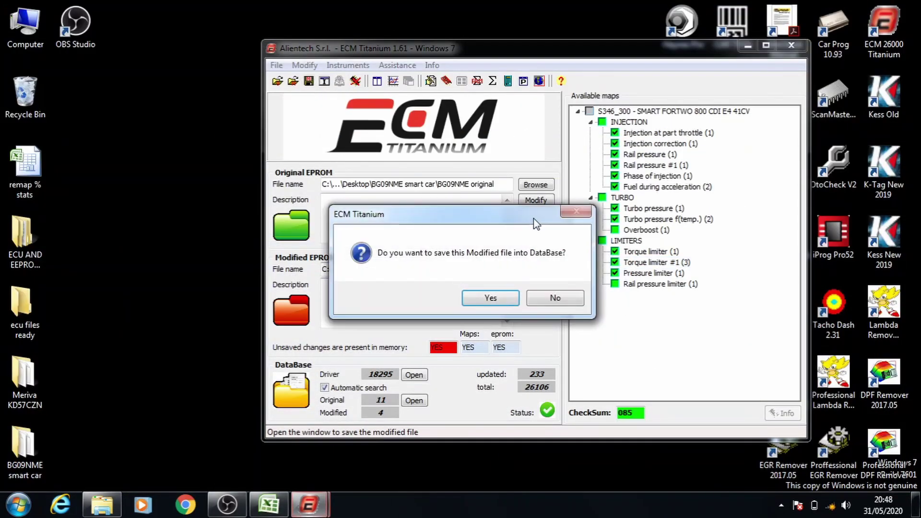
click(569, 300)
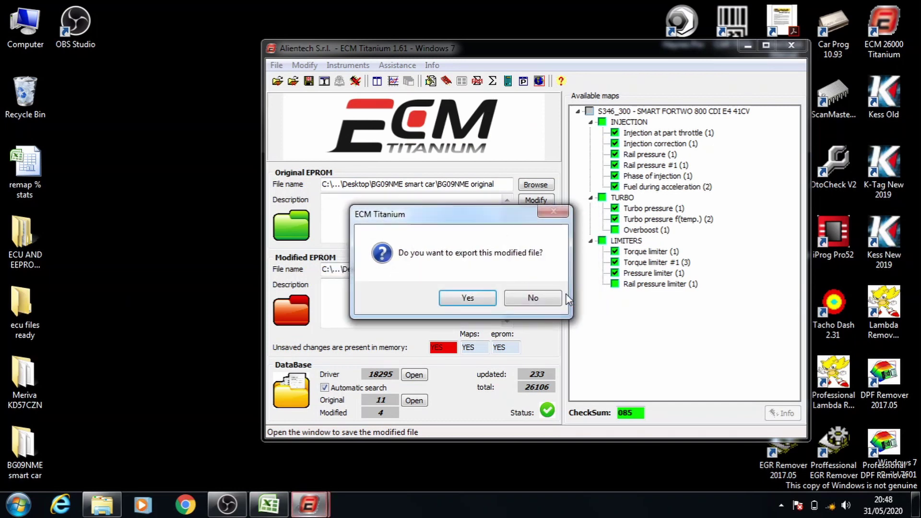
click(488, 300)
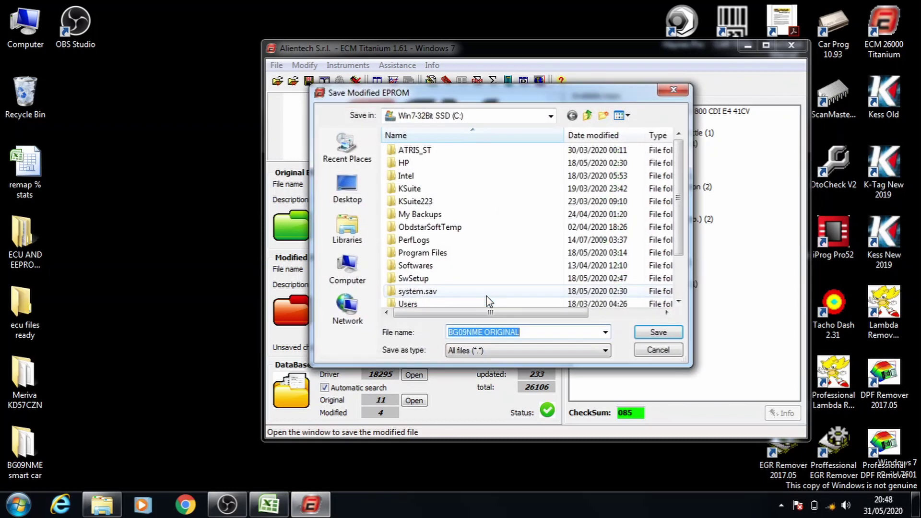
Step: Choose the BG09NME smart car folder on the Desktop as the save location for the modified EPROM
click(343, 184)
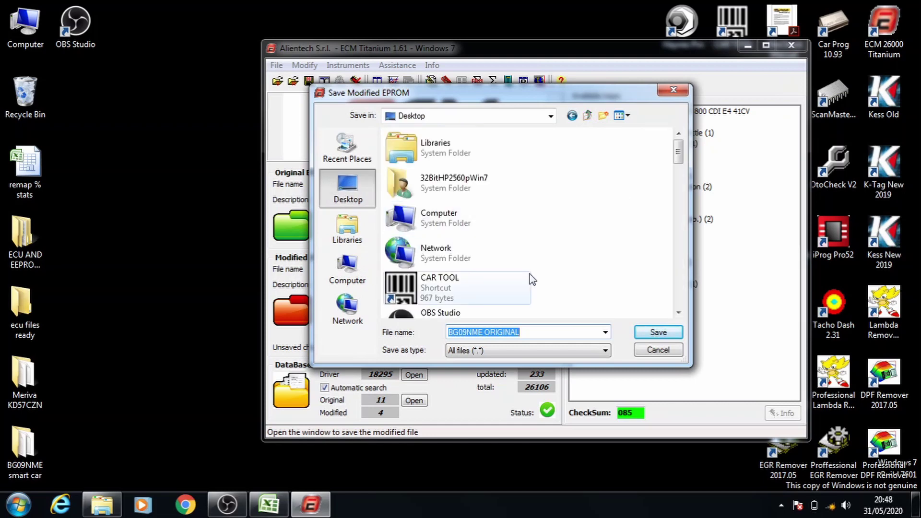
click(679, 254)
click(684, 261)
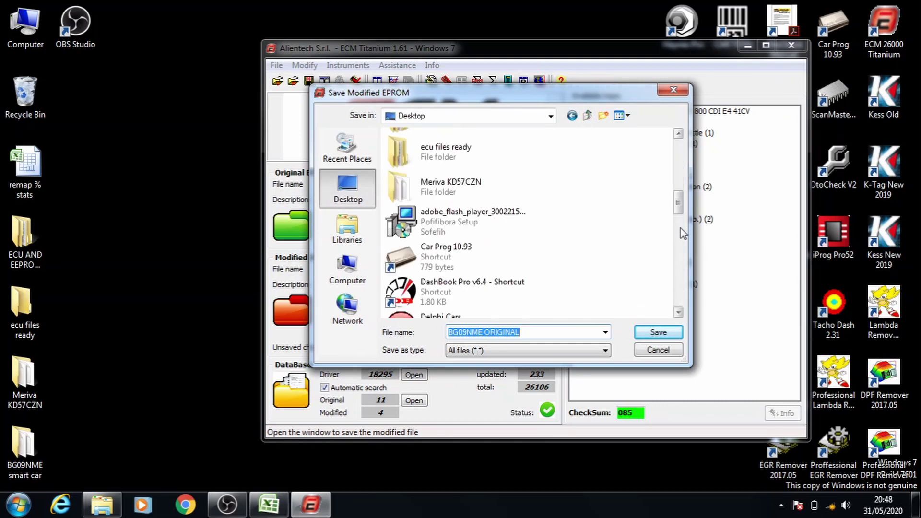
click(681, 228)
scroll(510, 257, down, 1)
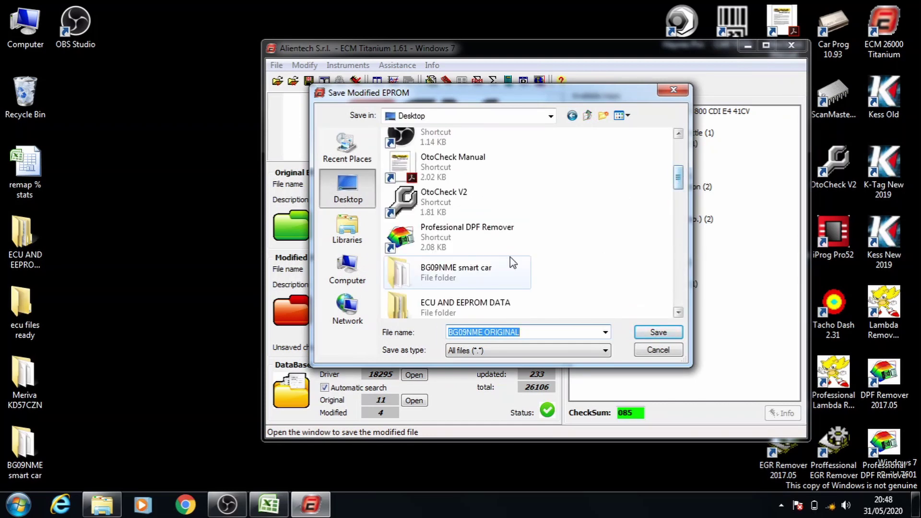
double_click(487, 274)
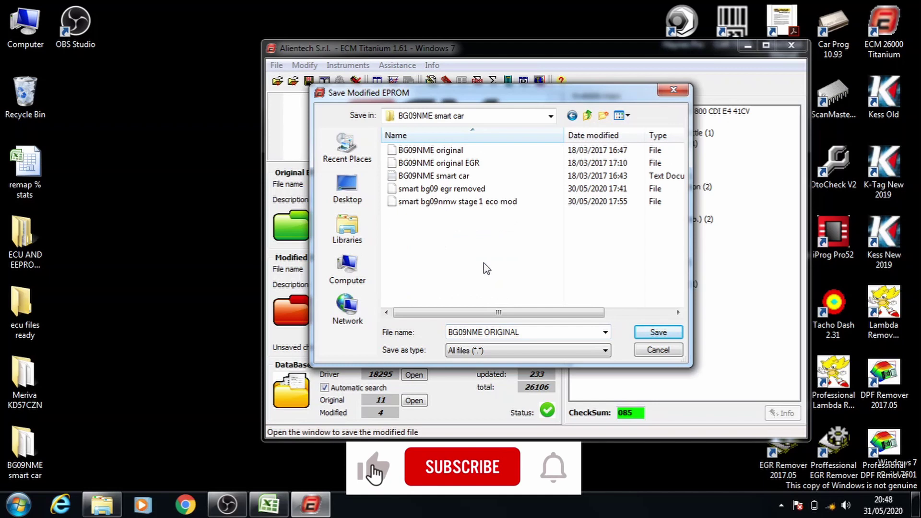
Step: Save the modified EPROM under the file name "smart bg09nmw stage 2 eco a=power mod"
click(545, 332)
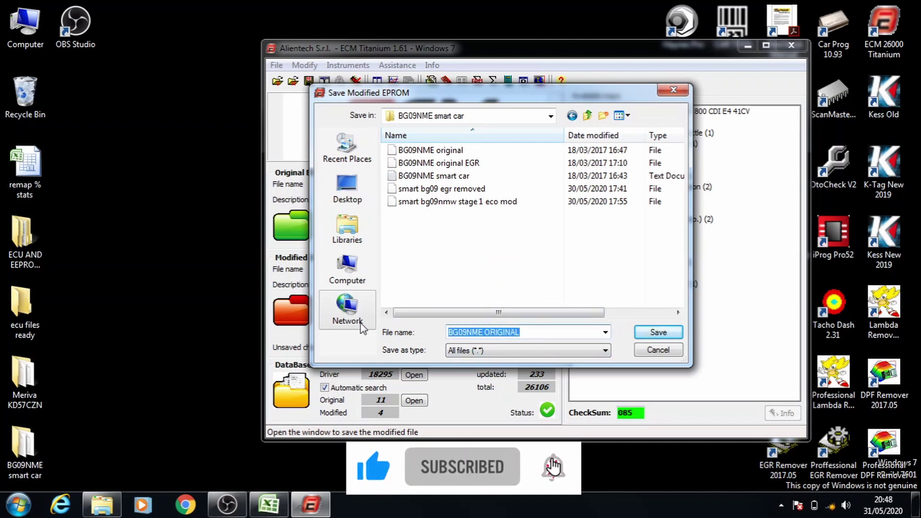
text(smart )
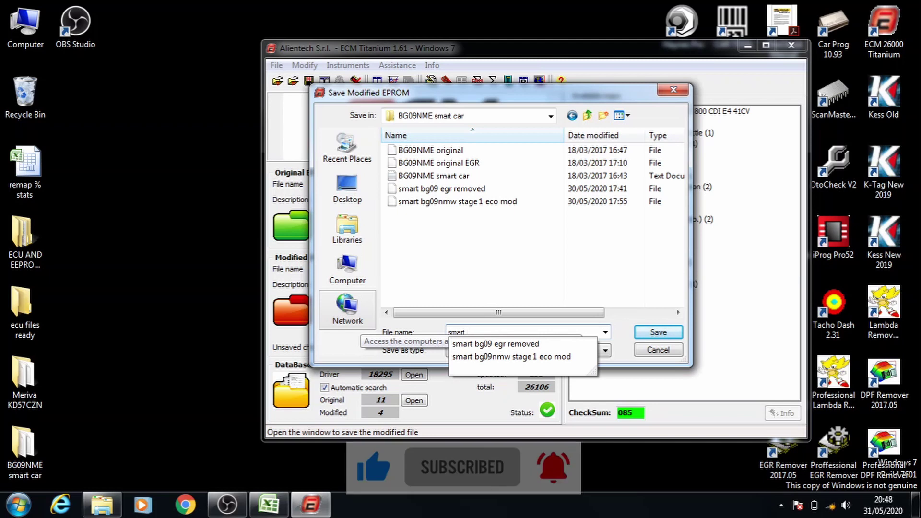
text(bg09nwm)
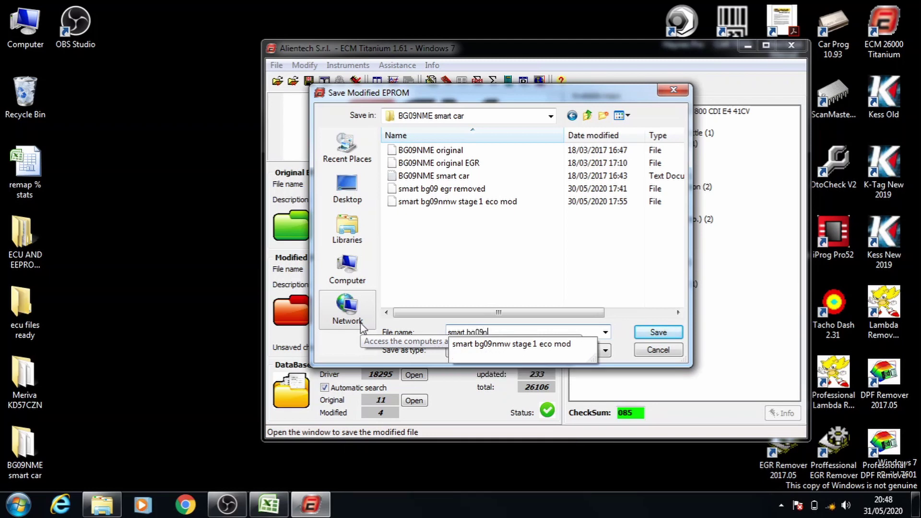
key(BackSpace)
key(BackSpace)
text(mw)
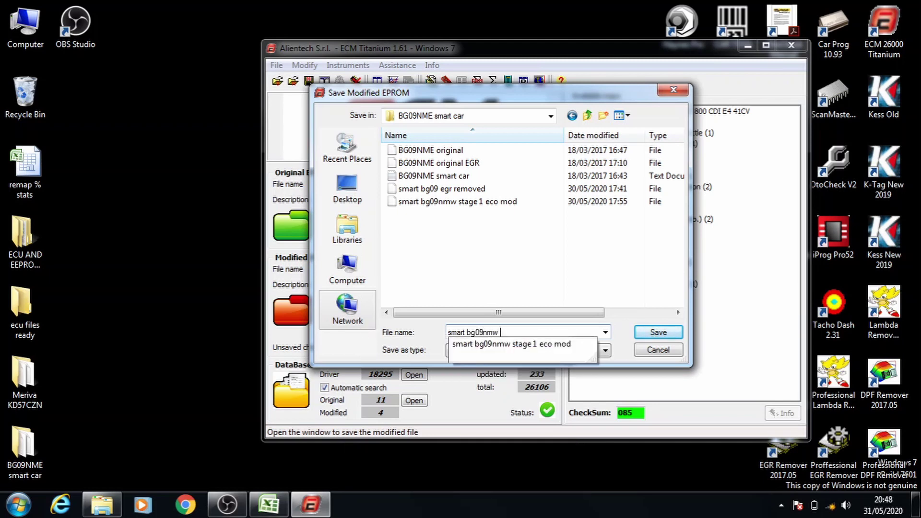
text( stage 2 eco a=power mod)
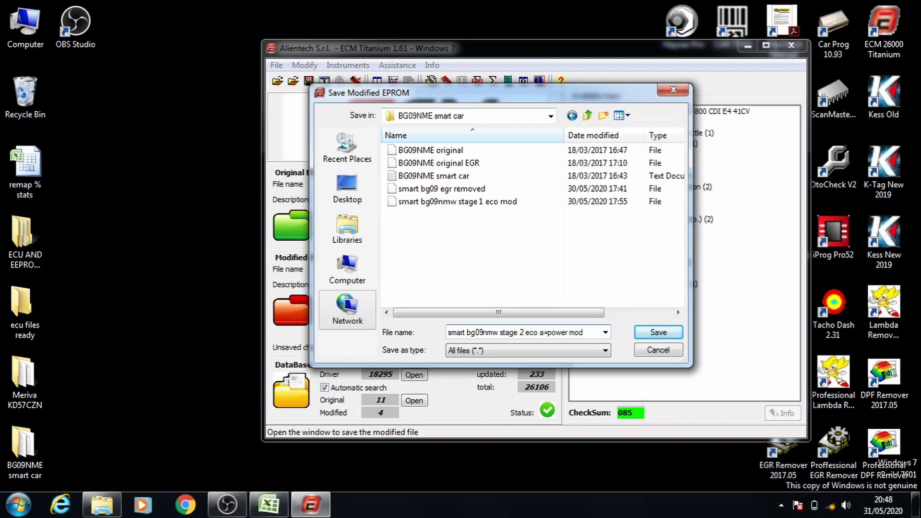
key(Return)
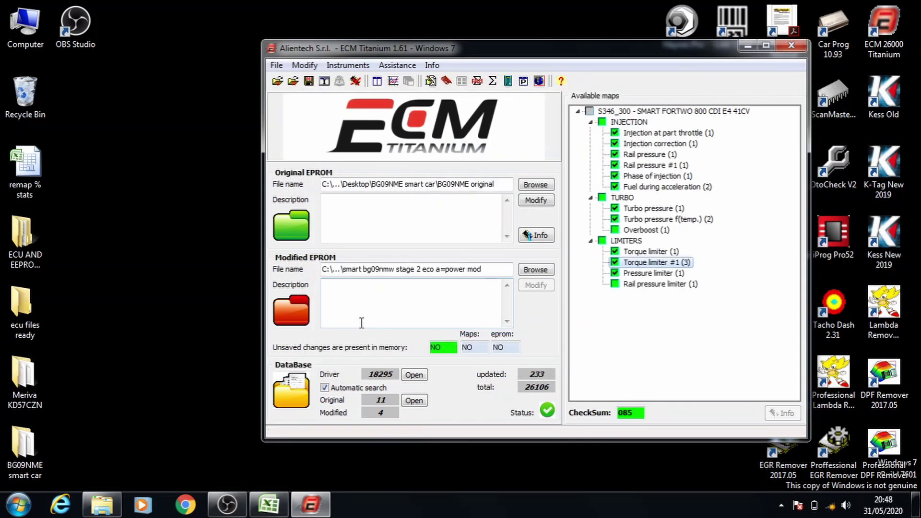
Step: Close ECM Titanium, rename the stage 2 file in the BG09NME smart car folder as "smart bg09nmw stage 2 eco power mod", and close the folder
click(791, 46)
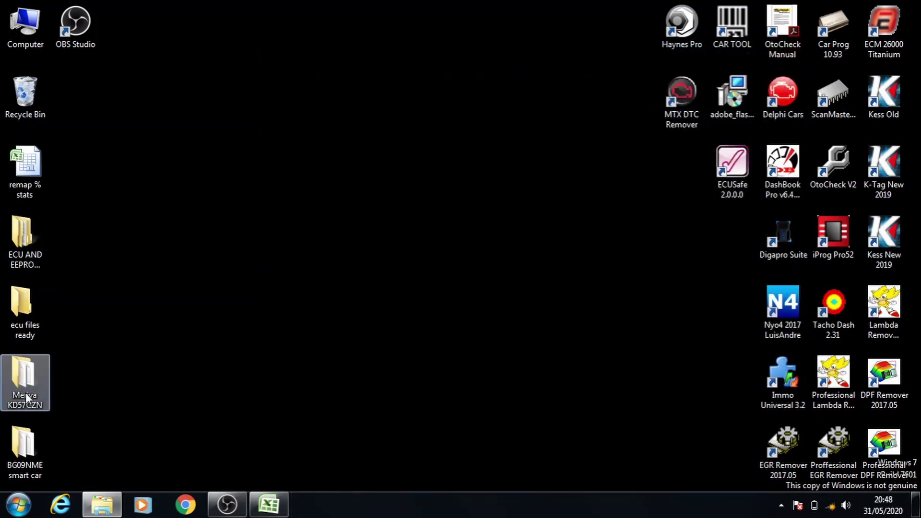
double_click(25, 439)
click(413, 234)
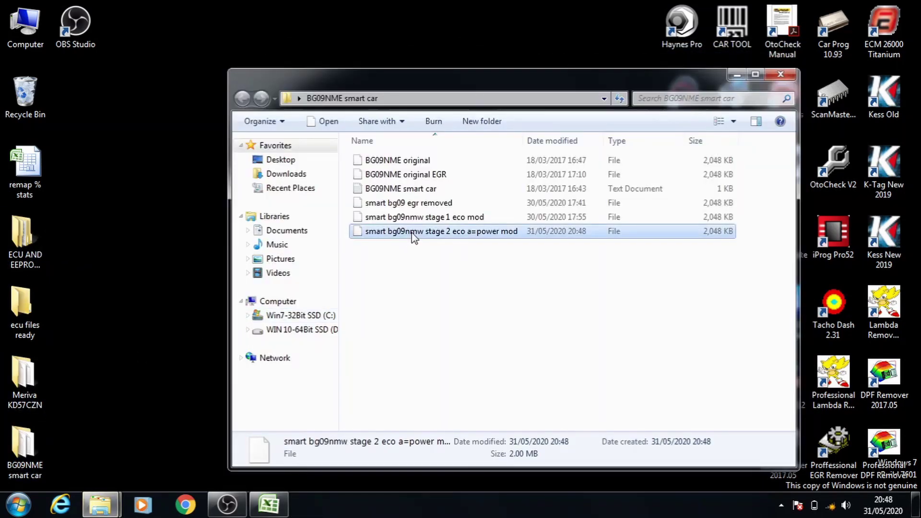
click(472, 231)
click(473, 232)
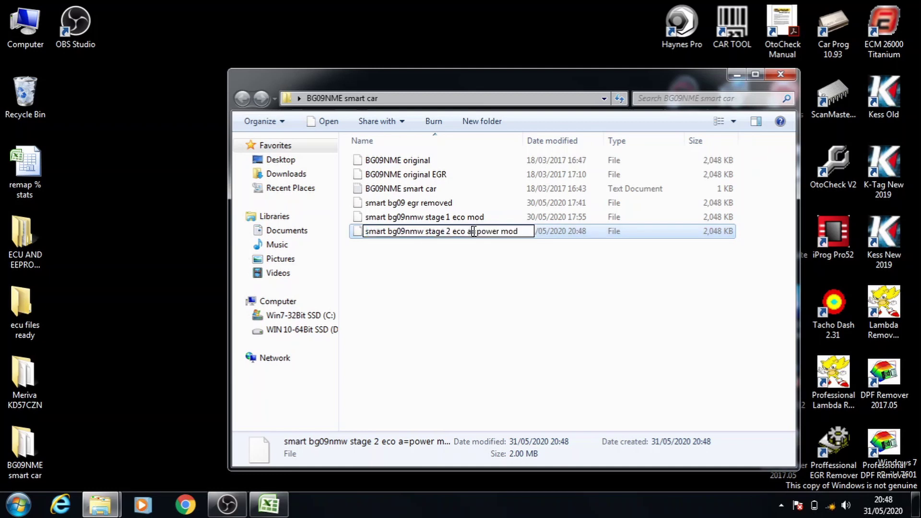
key(BackSpace)
key(Return)
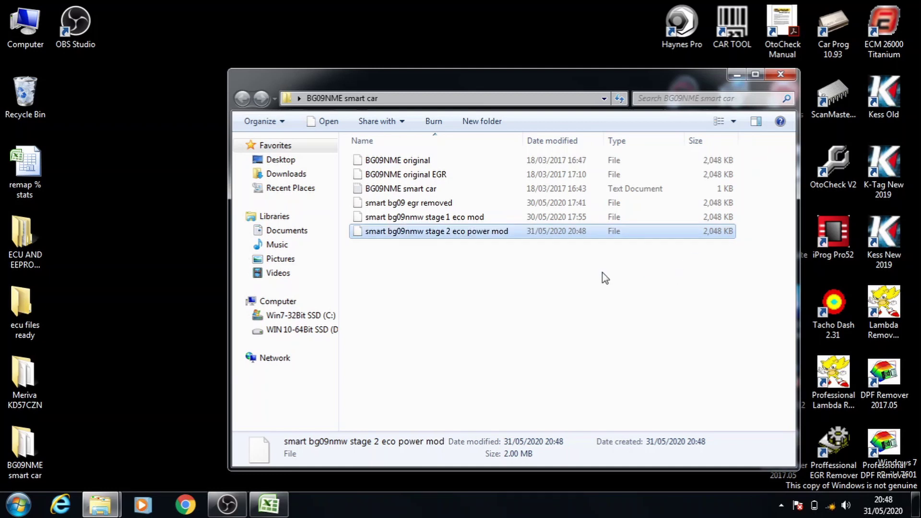
click(781, 74)
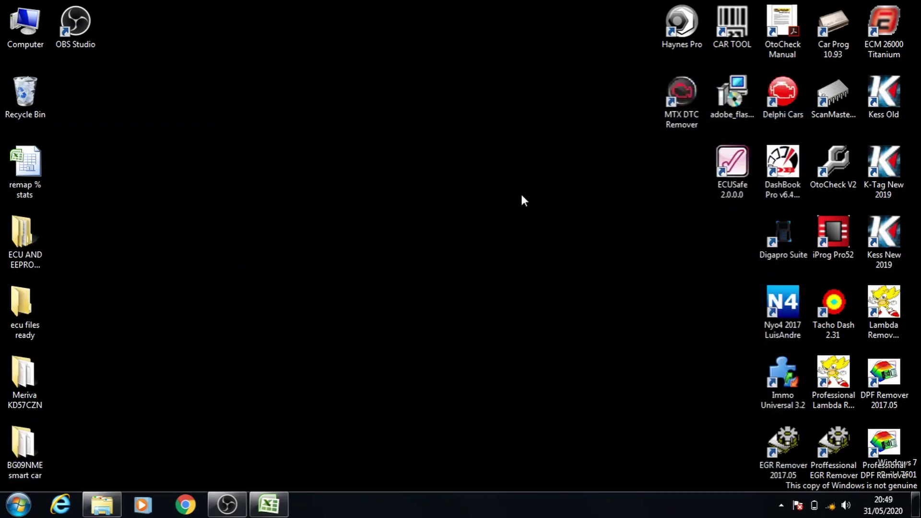